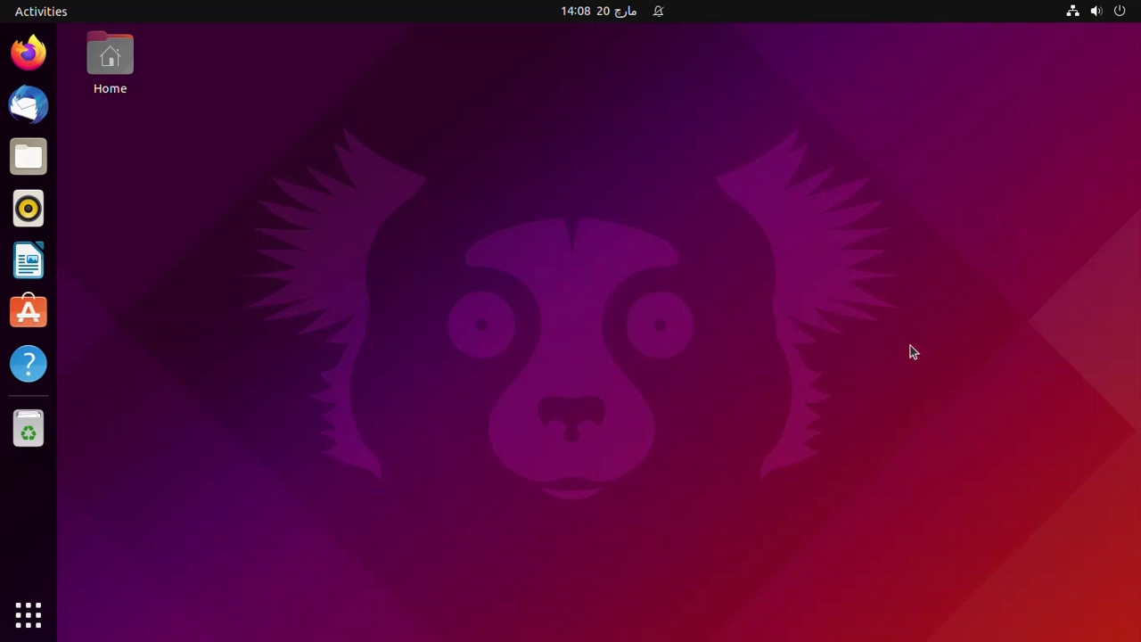
- Launch Firefox from the Ubuntu dock
click(29, 55)
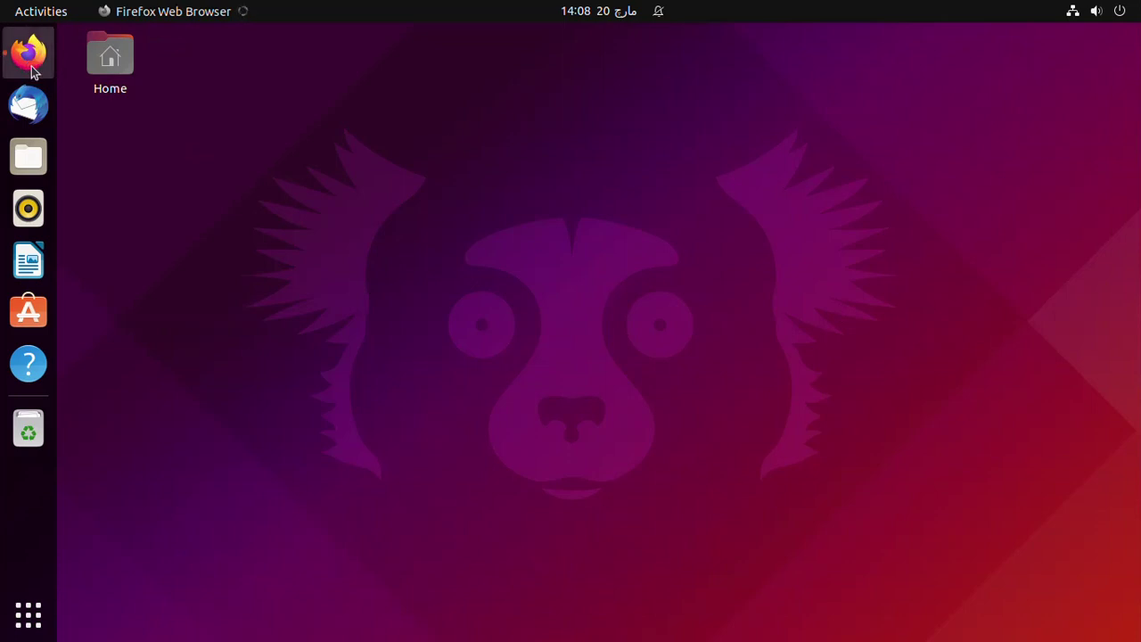
- Search the web for 'download windows 11 iso' and go to Microsoft's Download Windows 11 result
text(do)
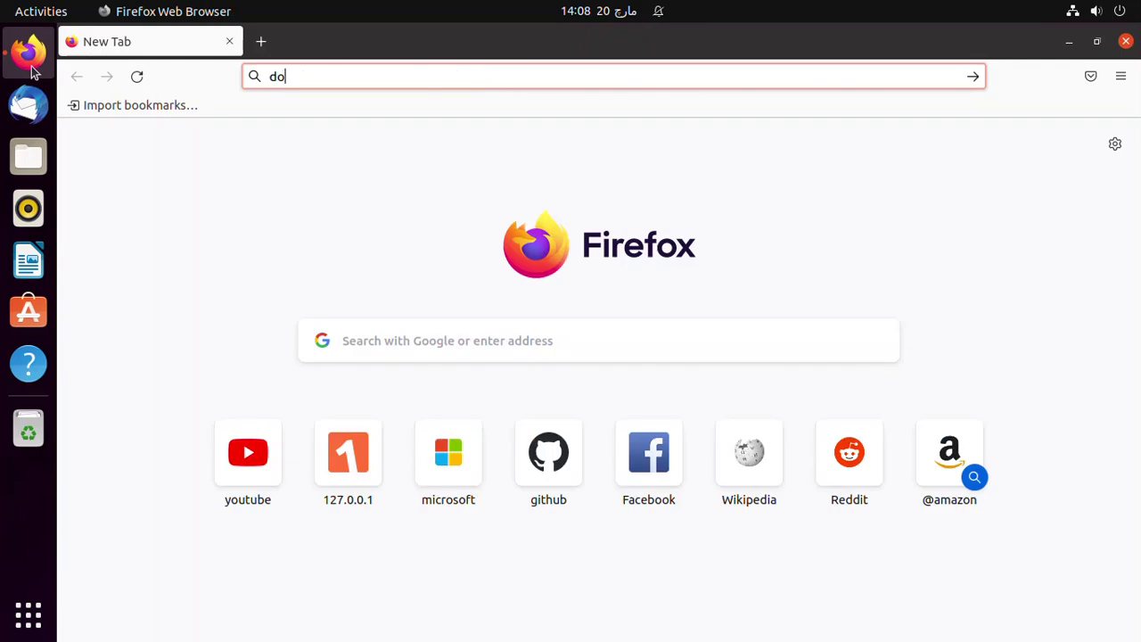
text(wnload windows 1)
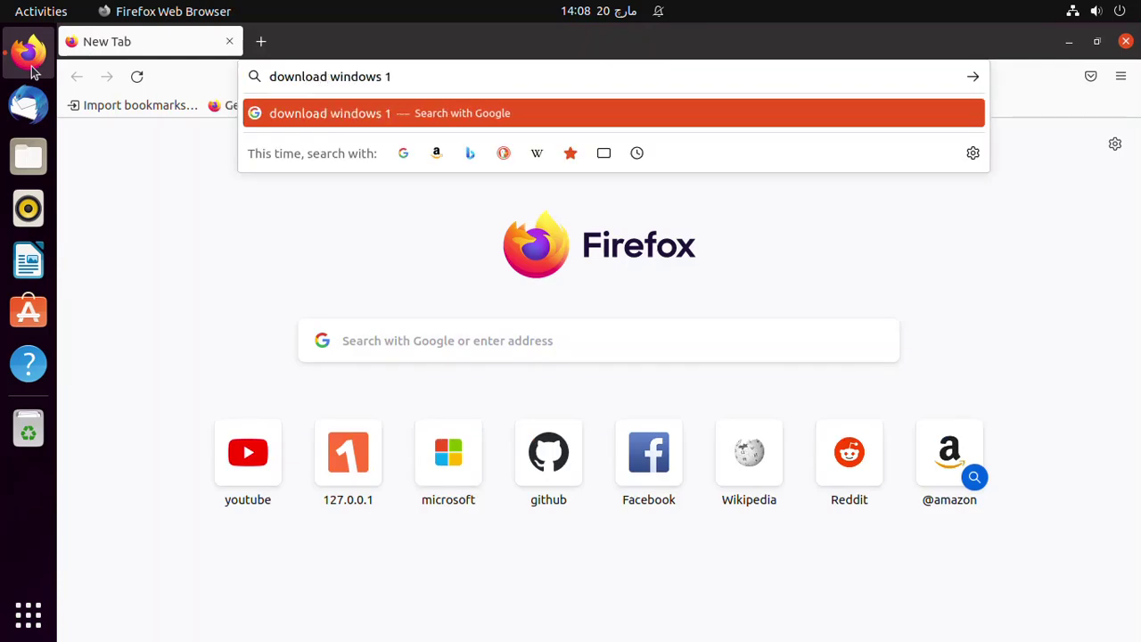
text(1 iso)
key(Return)
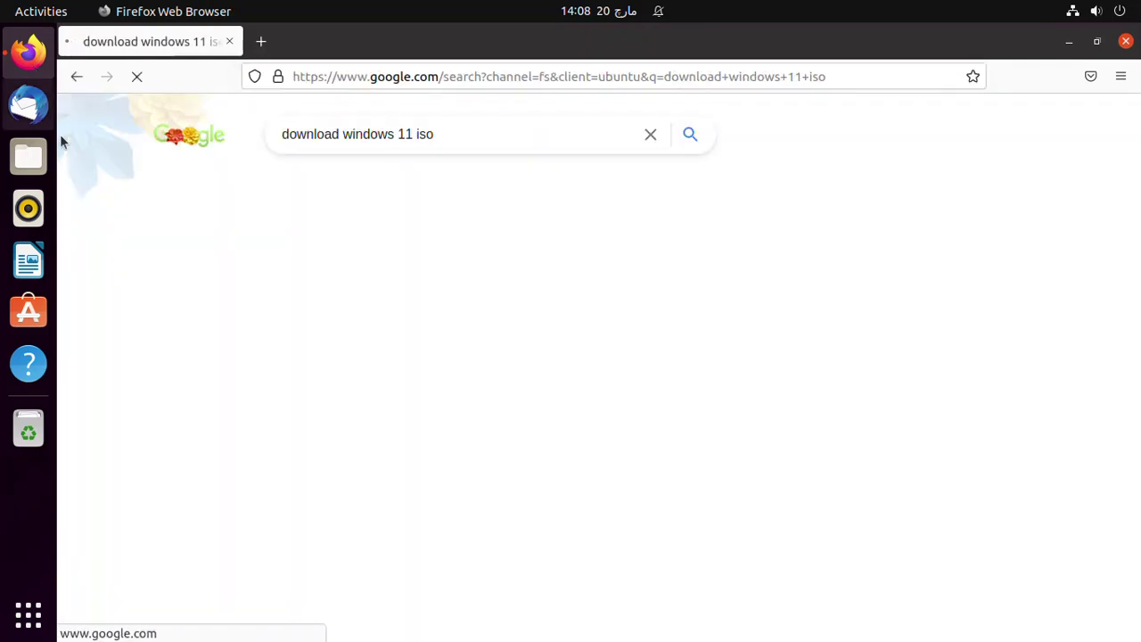
click(295, 279)
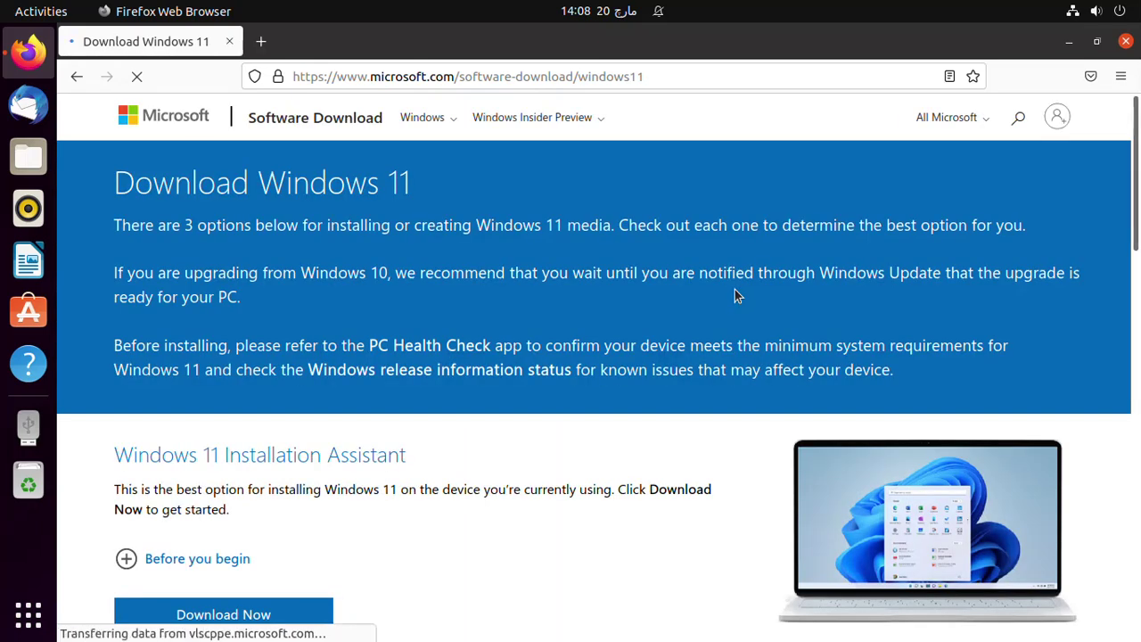
- Select the Windows 11 (multi-edition ISO) edition on the download page and submit it
scroll(607, 328, down, 7)
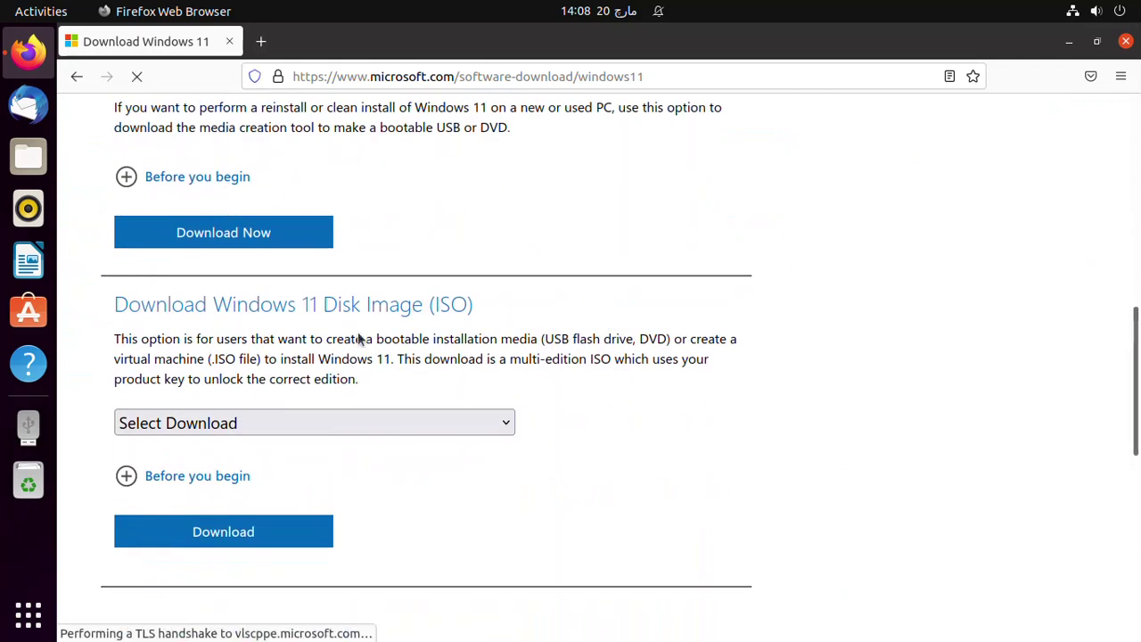
scroll(321, 359, down, 2)
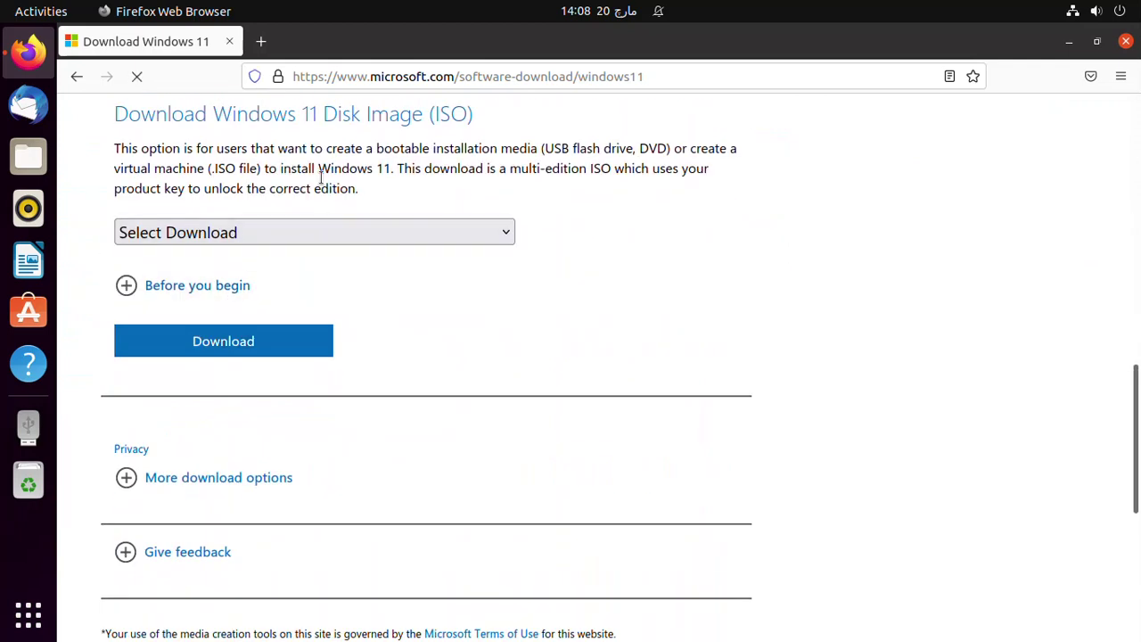
drag(232, 113, 360, 116)
click(390, 170)
click(327, 231)
click(327, 283)
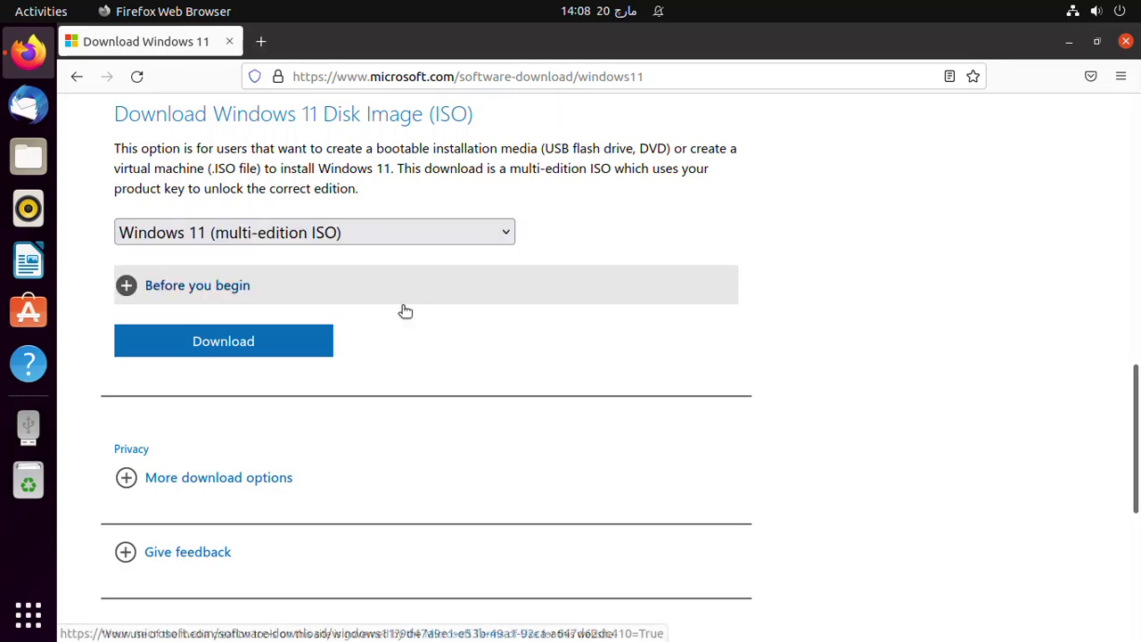
click(243, 349)
- Choose English International as the product language and confirm
scroll(534, 339, down, 2)
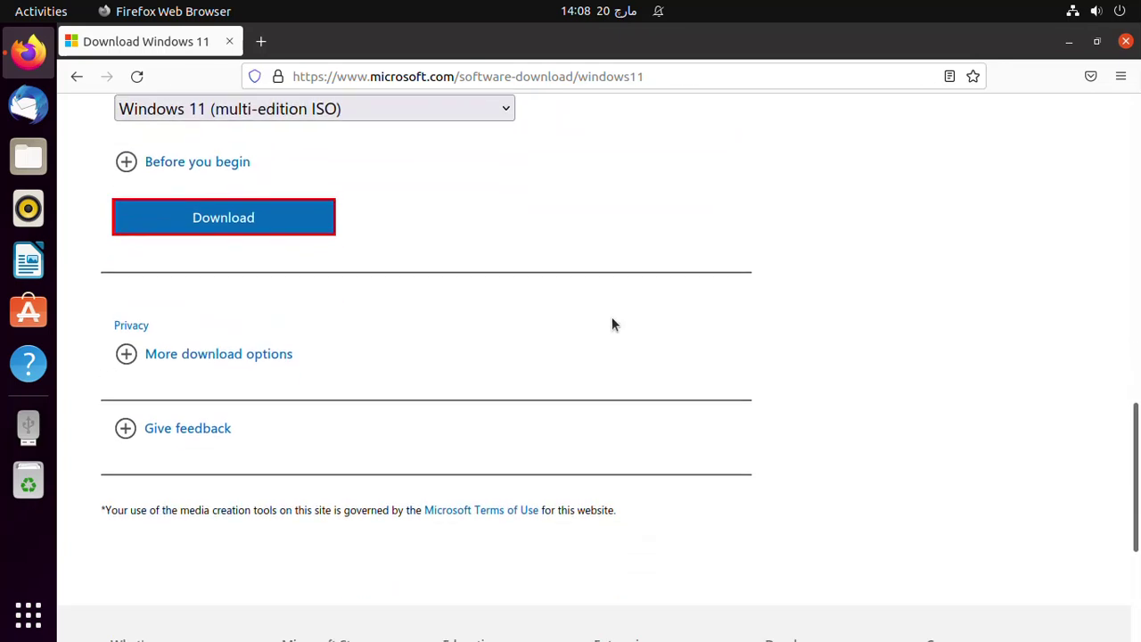
click(340, 379)
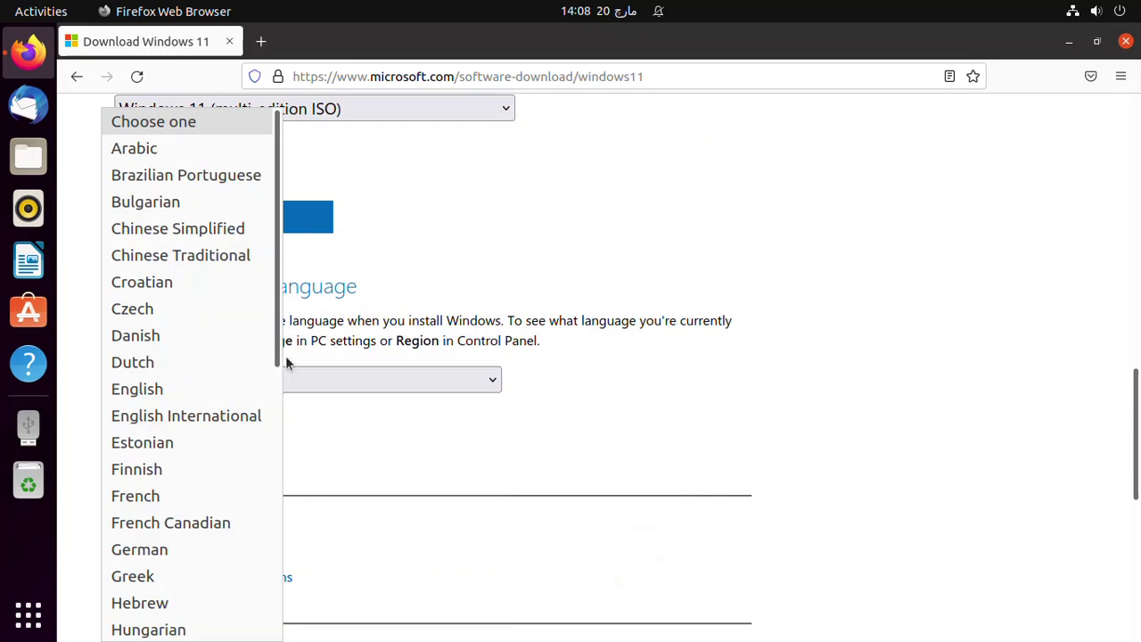
click(222, 416)
click(229, 461)
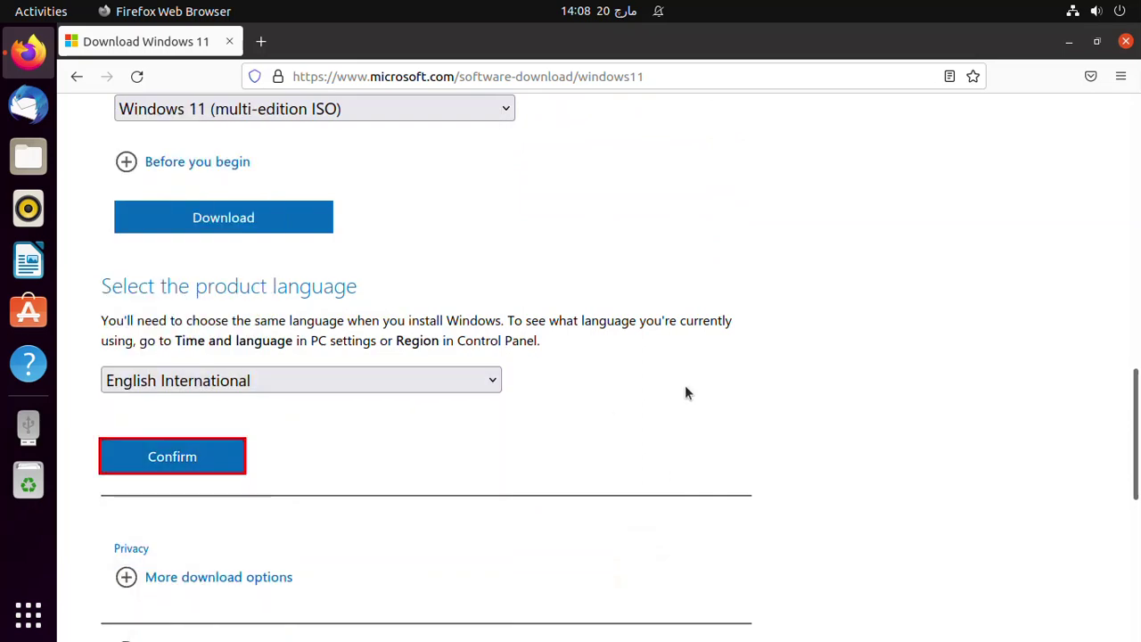
- Start saving the 64-bit Windows 11 ISO, cancel the download, and quit Firefox
scroll(684, 392, down, 3)
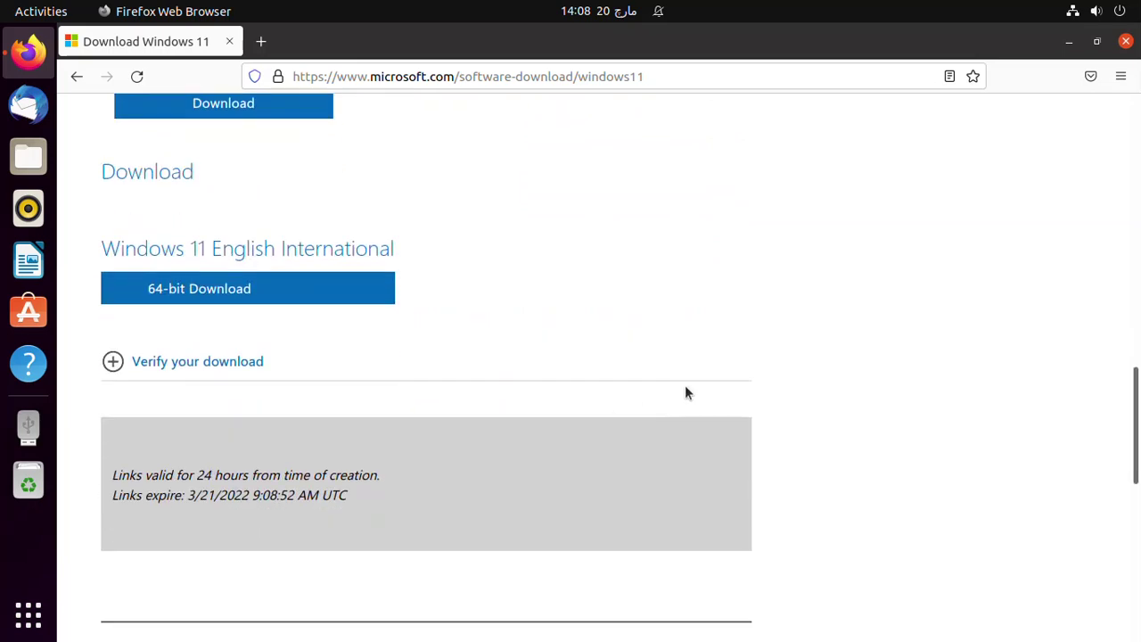
click(239, 236)
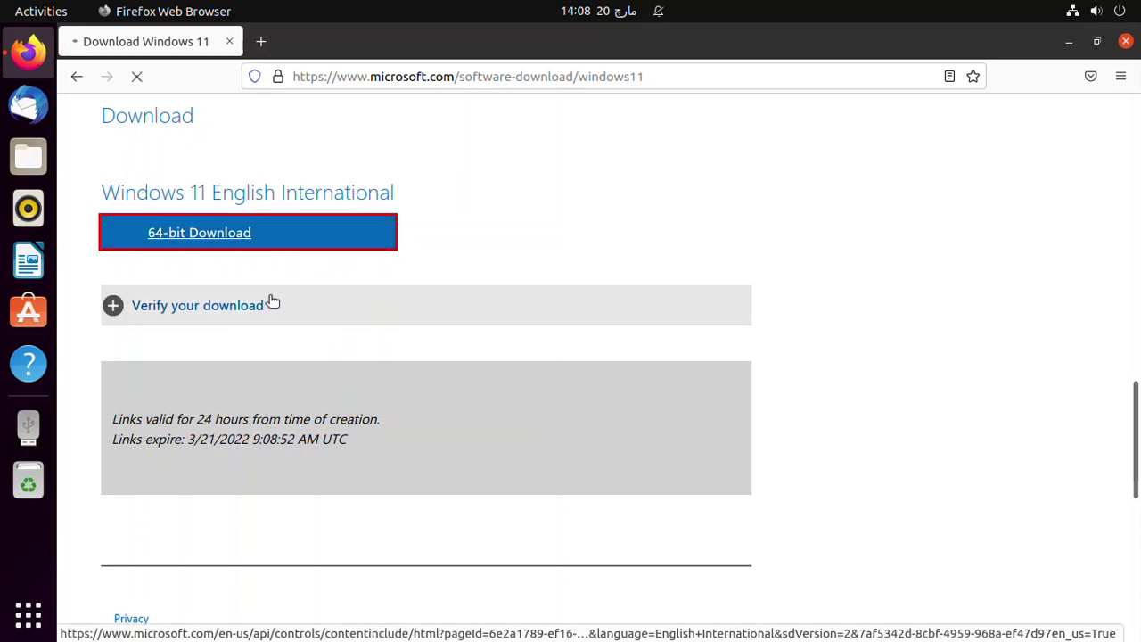
click(183, 260)
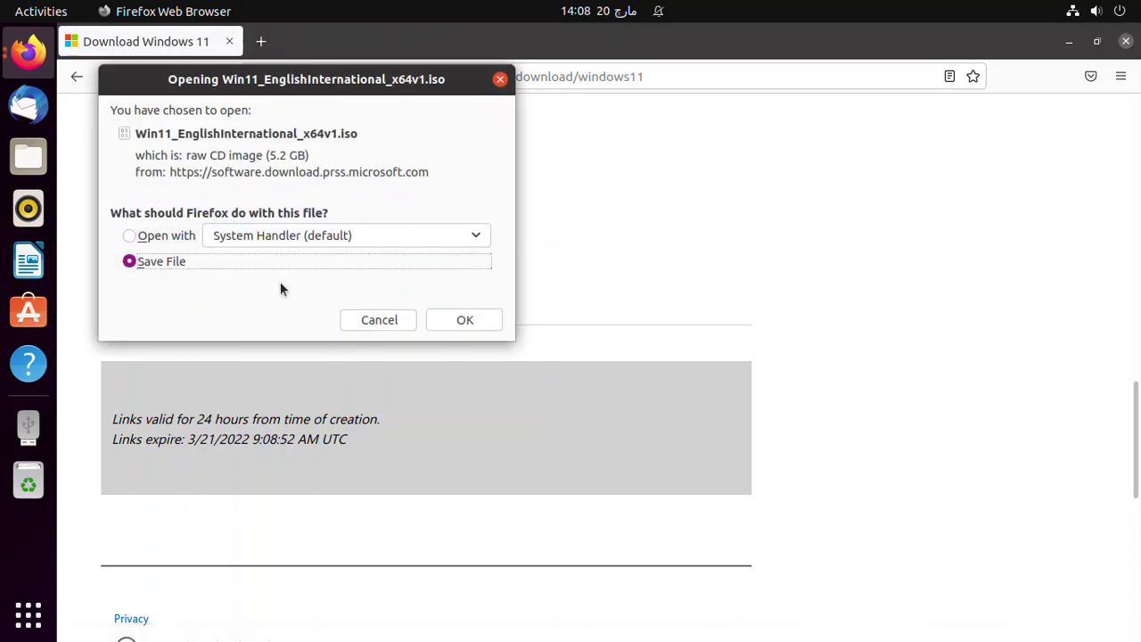
click(455, 319)
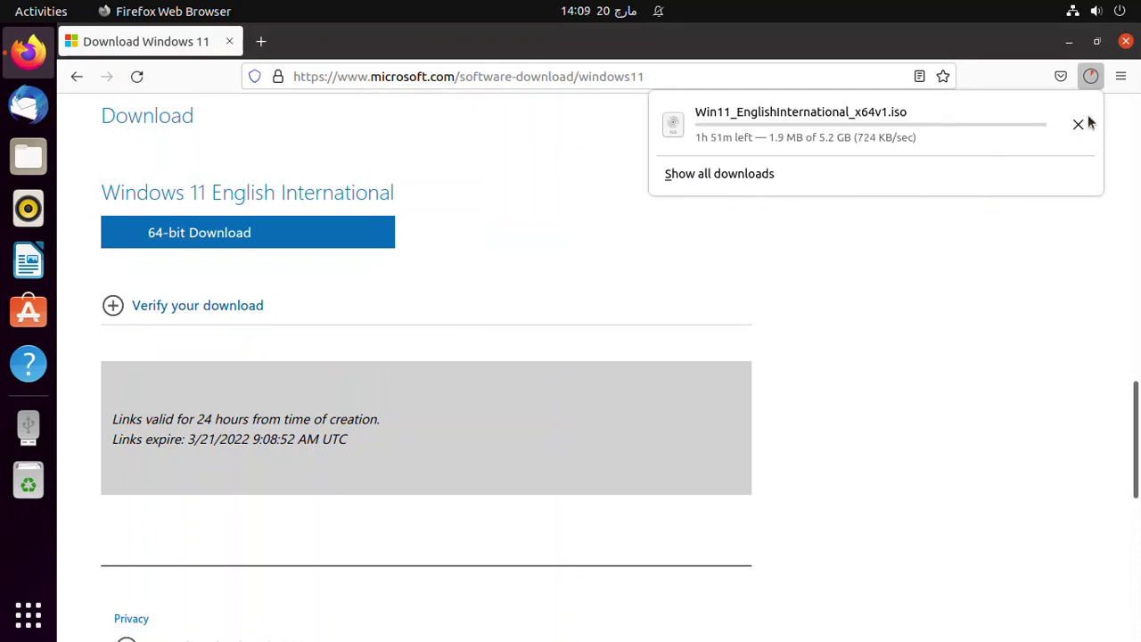
click(1078, 124)
click(1121, 76)
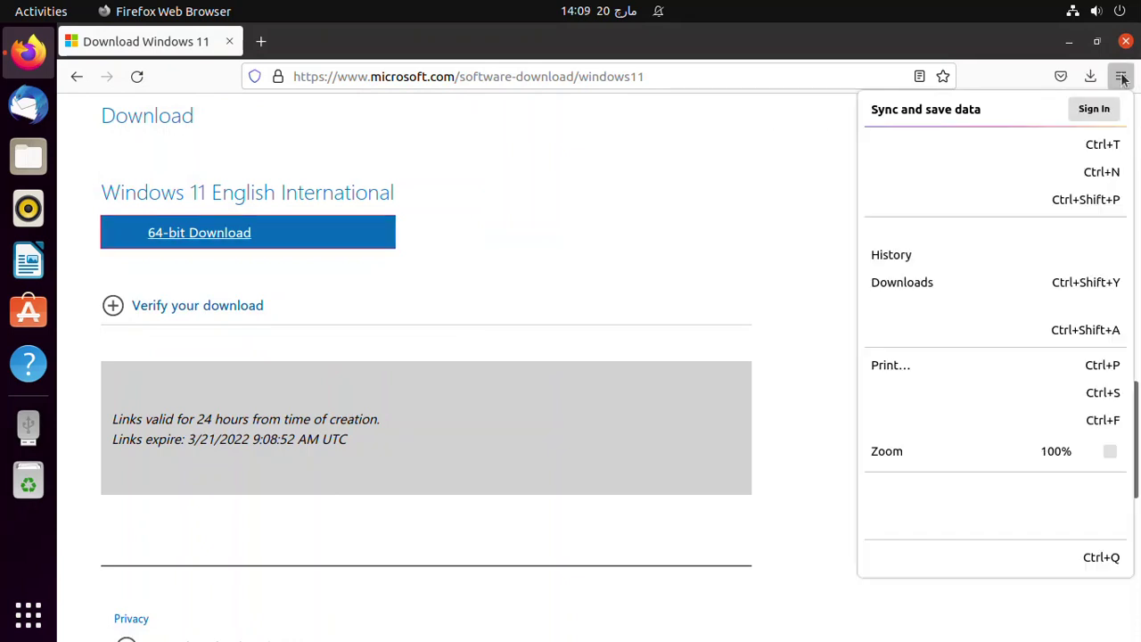
click(886, 594)
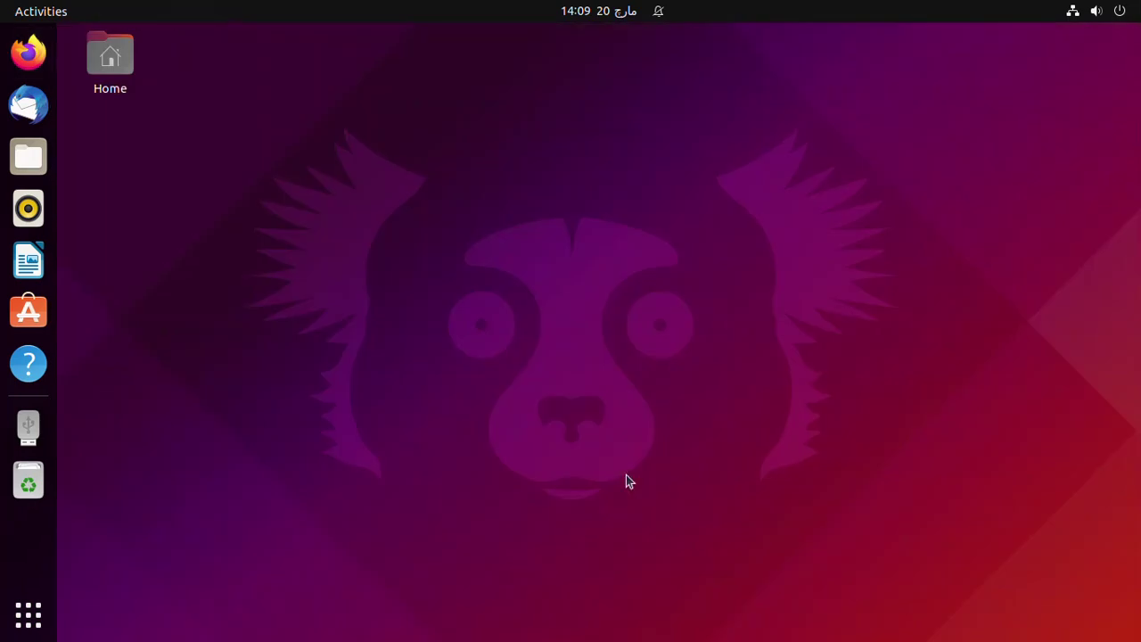
click(28, 157)
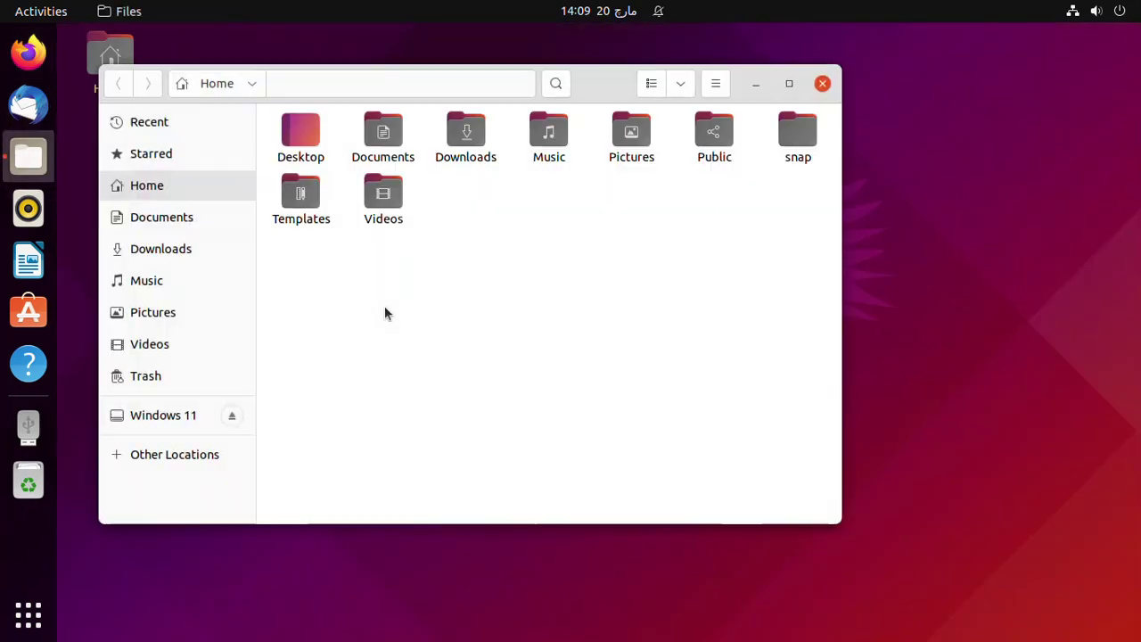
click(175, 253)
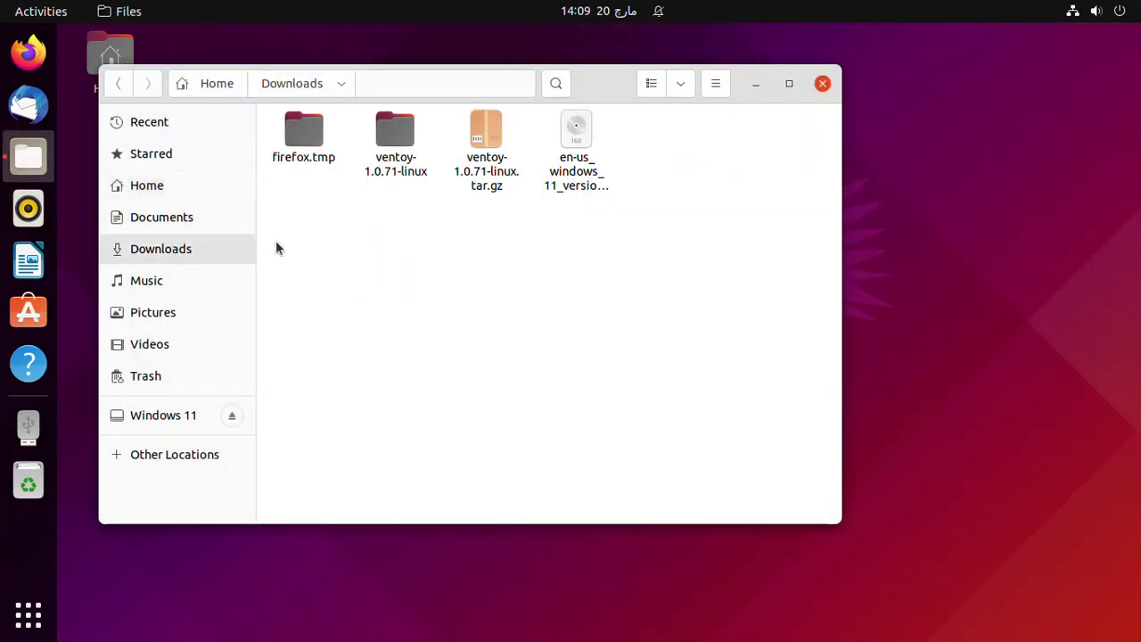
right_click(579, 129)
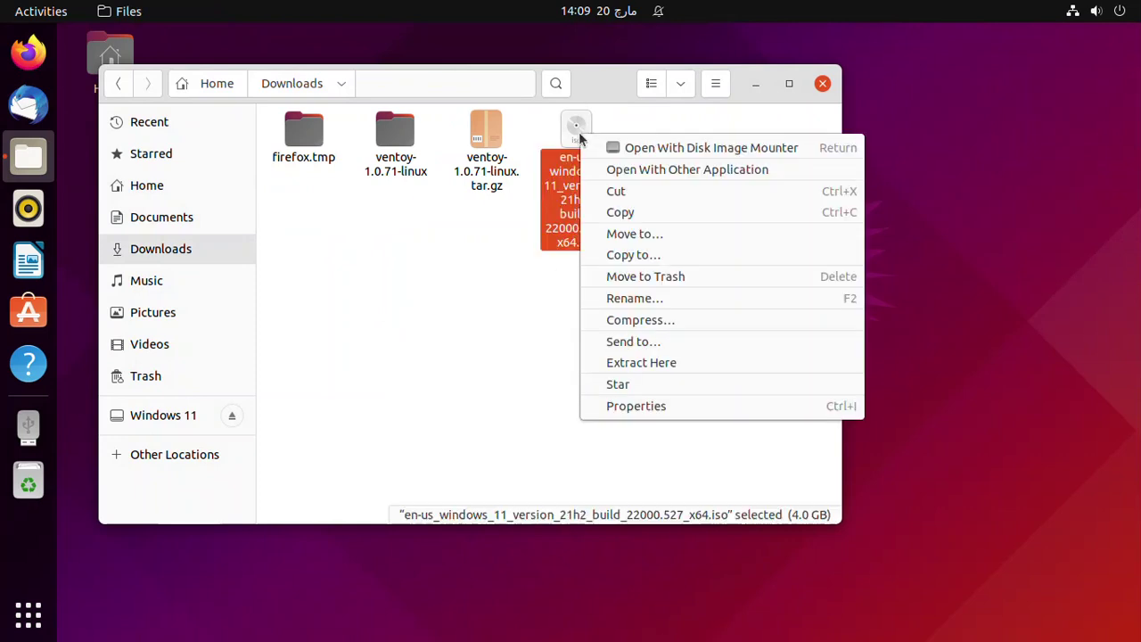
click(643, 411)
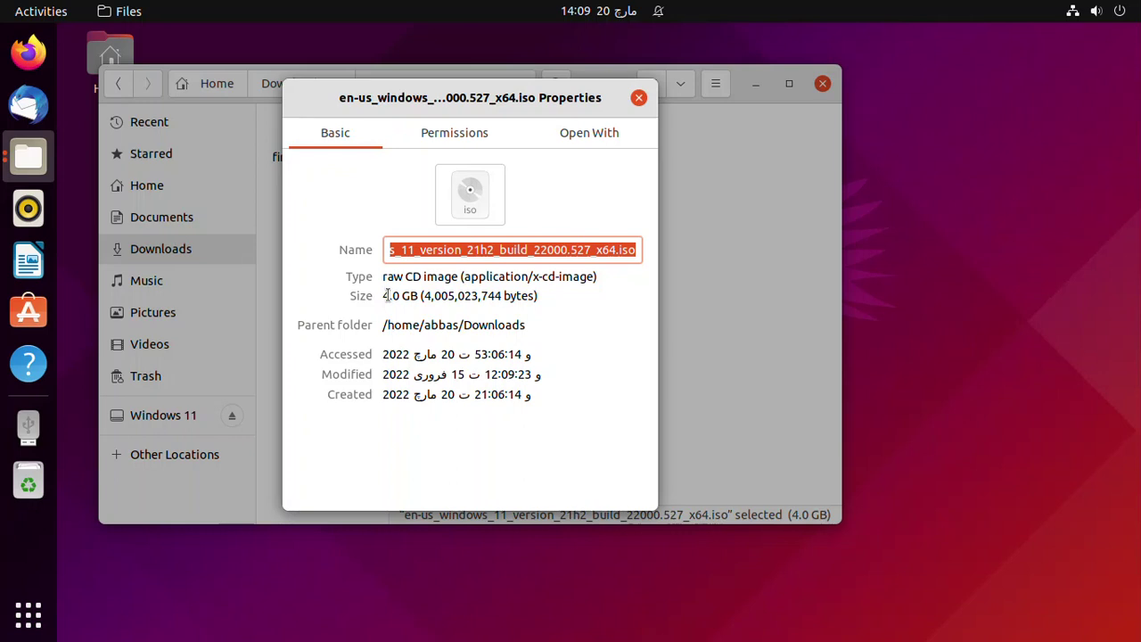
drag(388, 296, 425, 297)
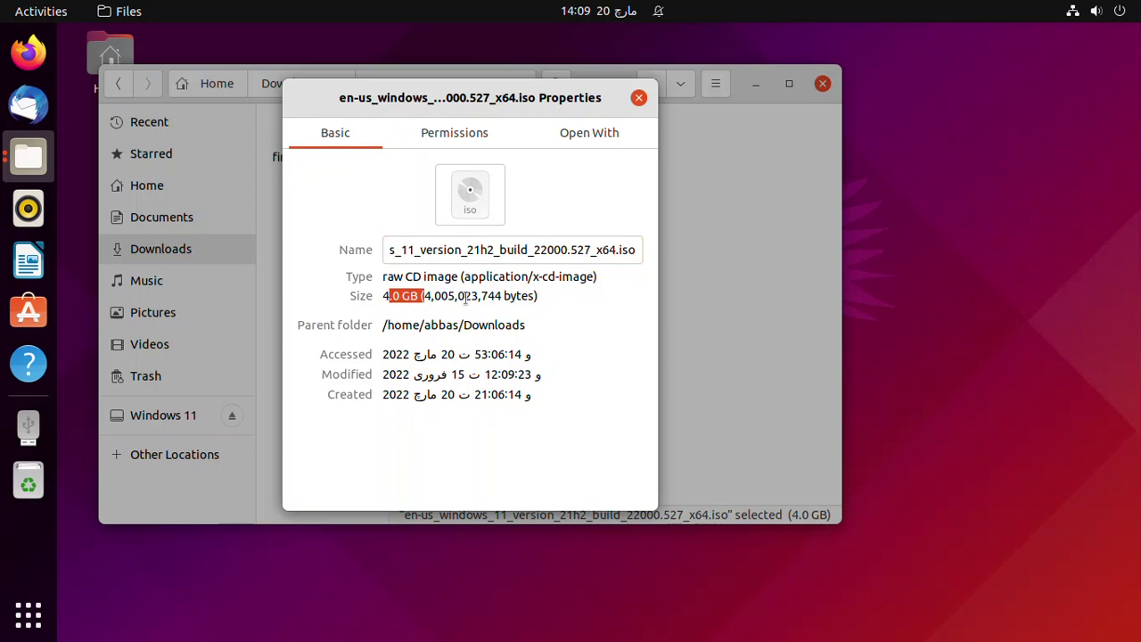
click(638, 97)
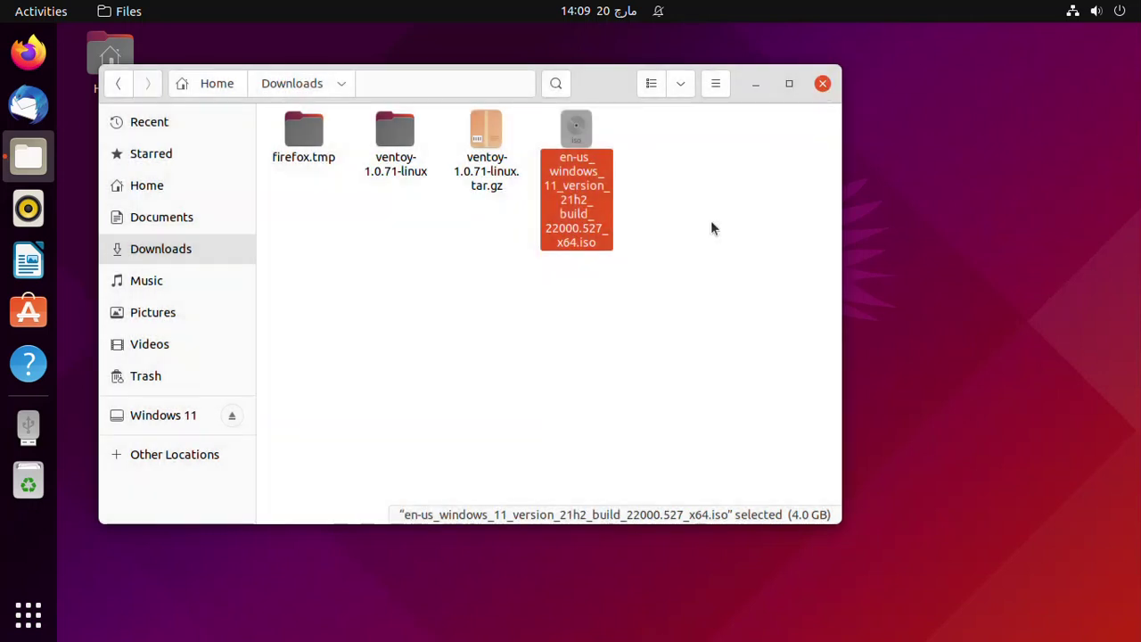
click(156, 416)
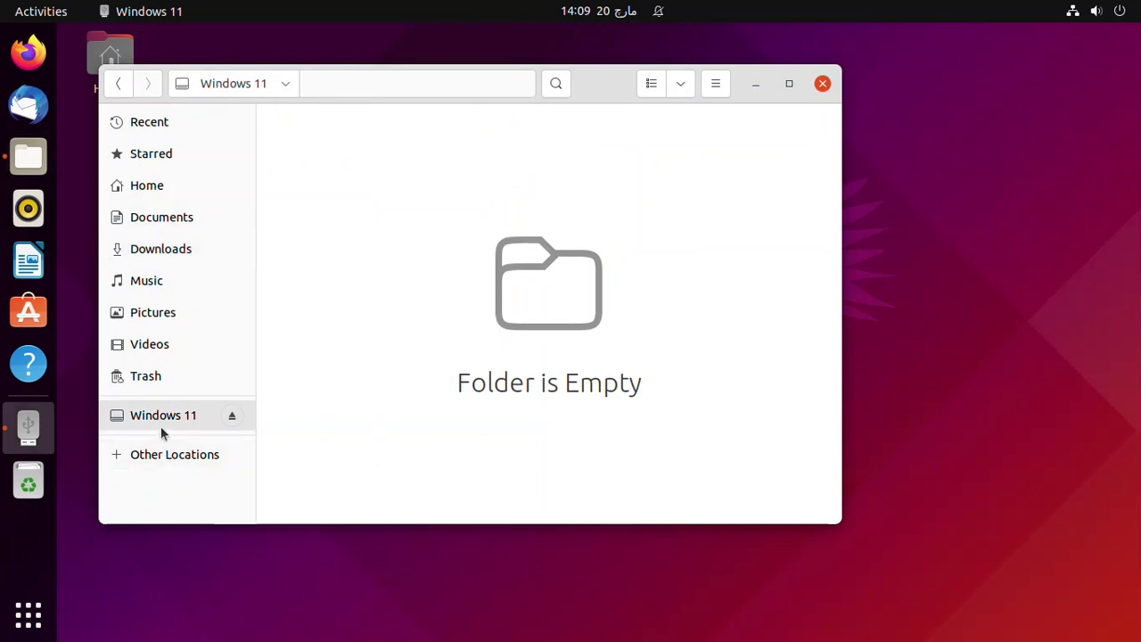
click(822, 84)
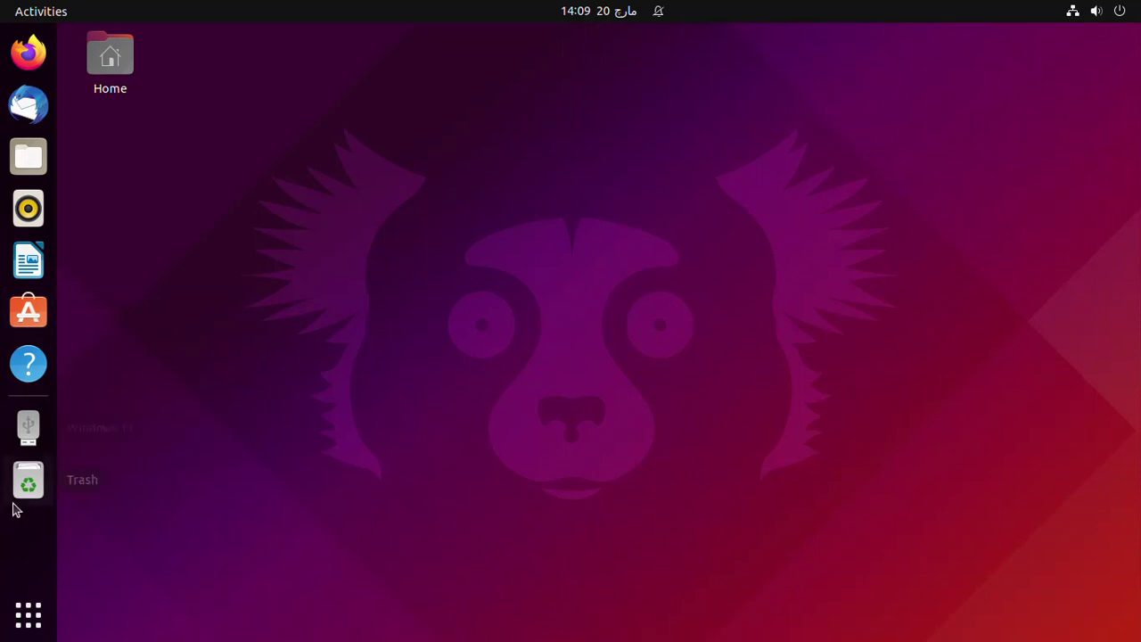
- Launch Terminal by searching 'termi' in the application grid
click(27, 613)
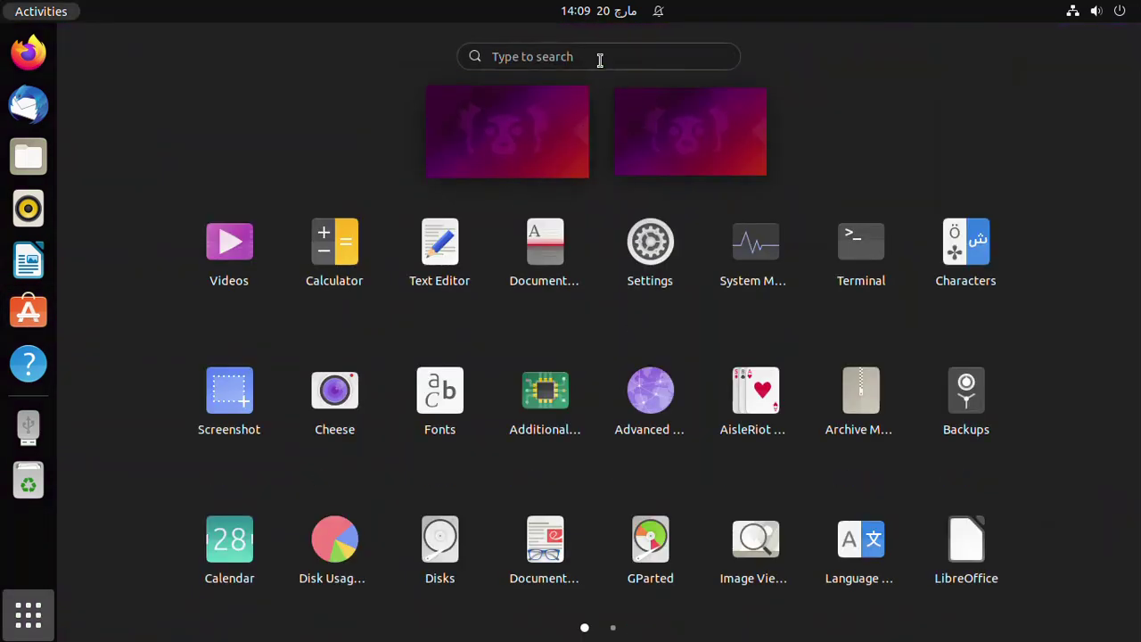
click(600, 59)
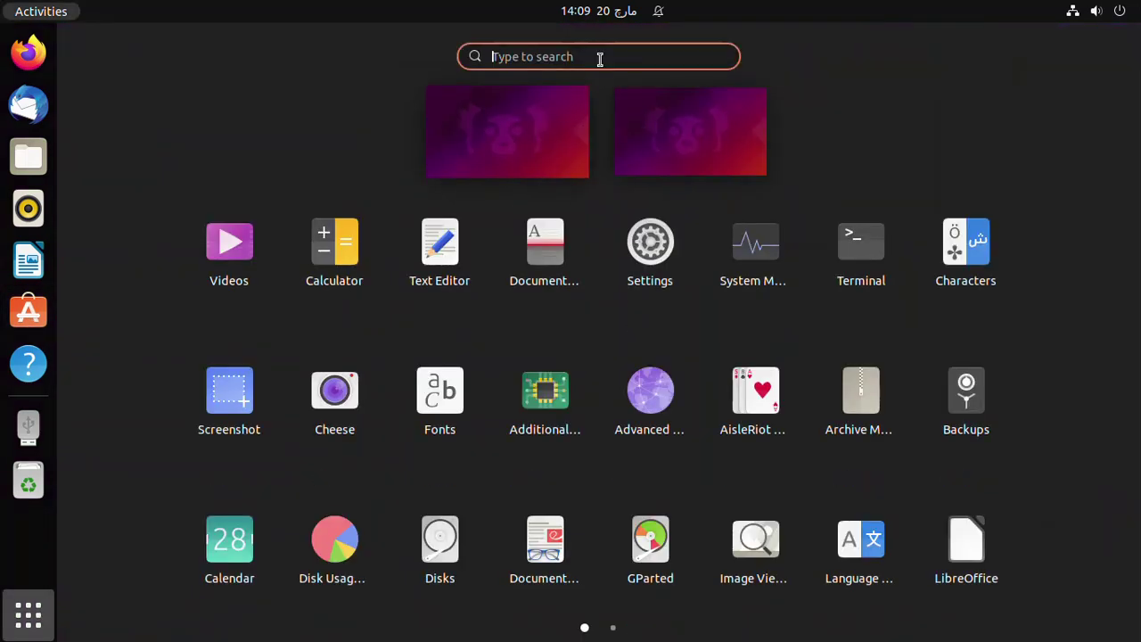
text(termi)
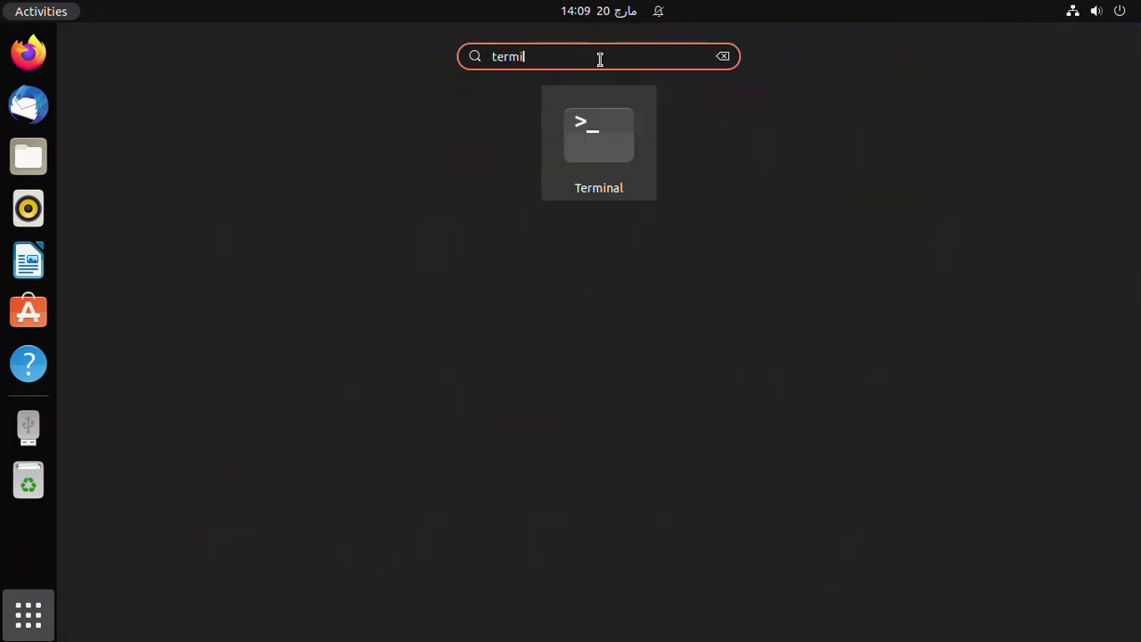
click(602, 151)
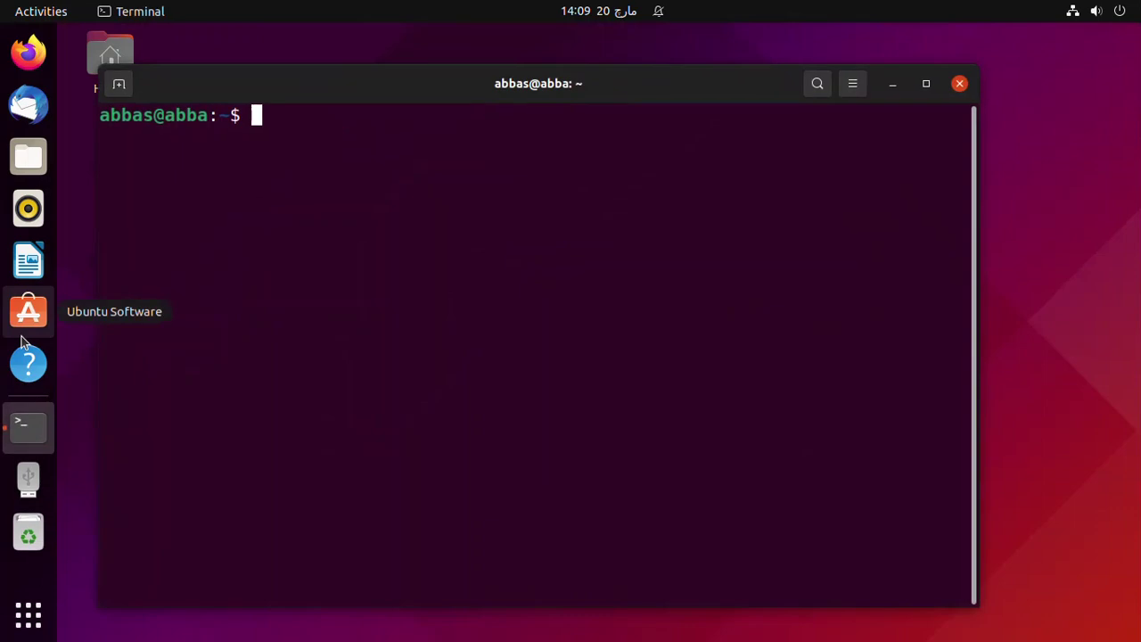
drag(416, 71, 493, 71)
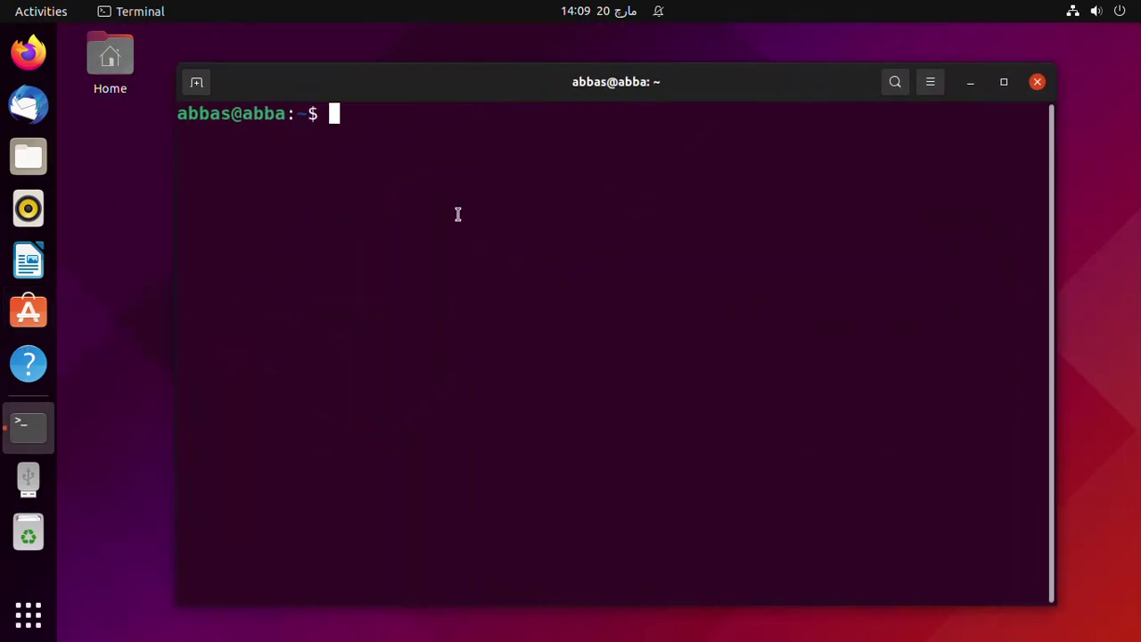
- Run sudo apt install gparted, which reports it is already newest, then start sudo gparted
text(sudo apt )
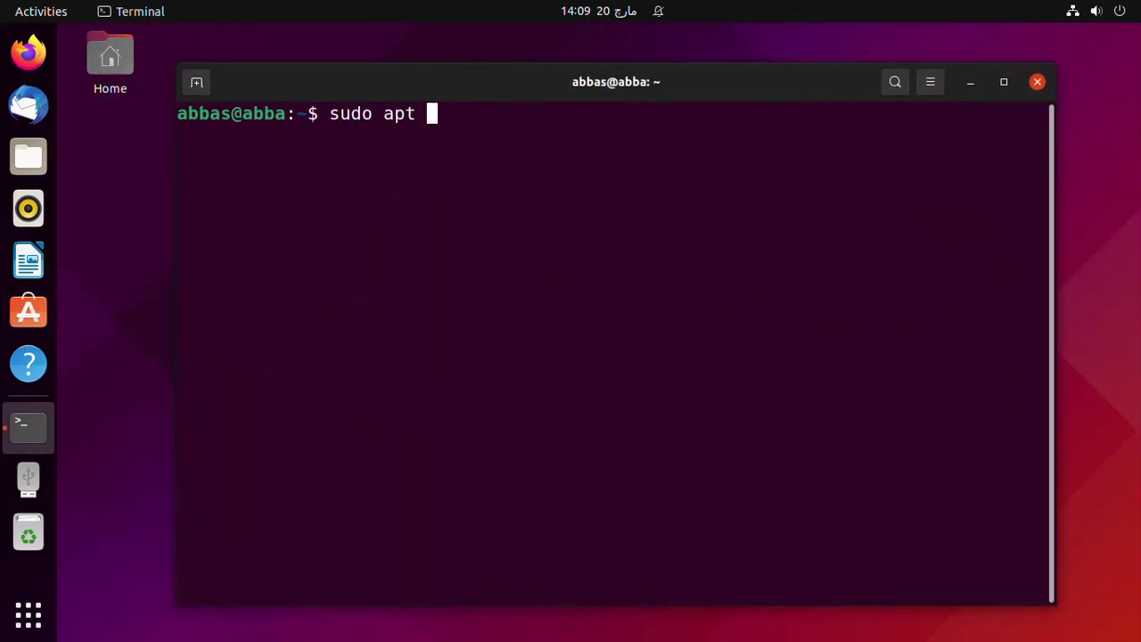
text(install gpa)
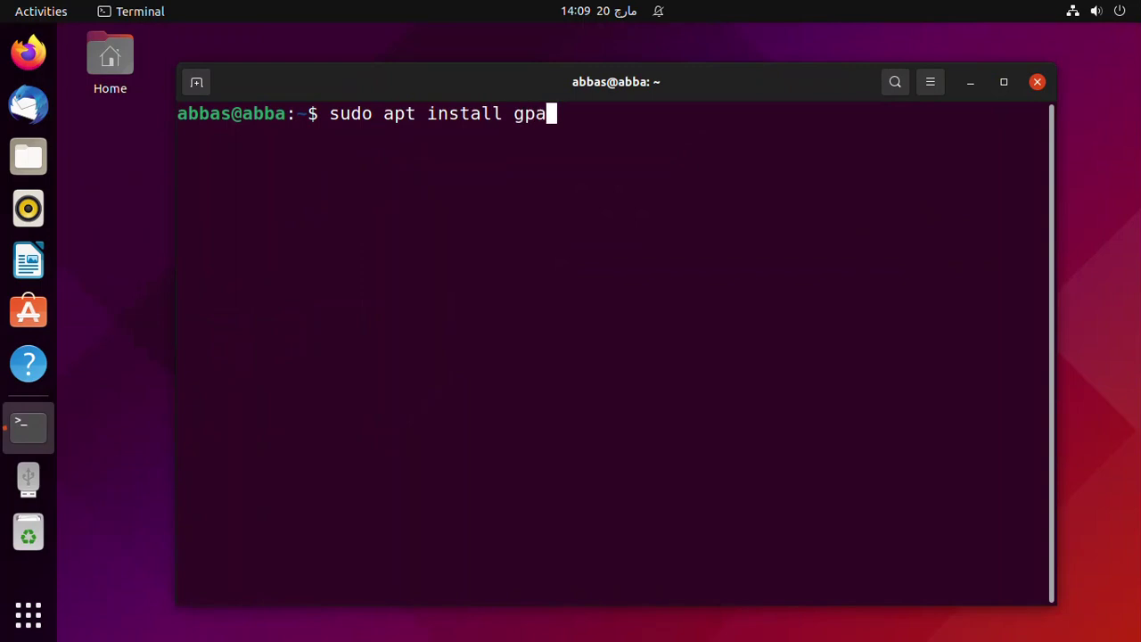
text(rted)
key(Return)
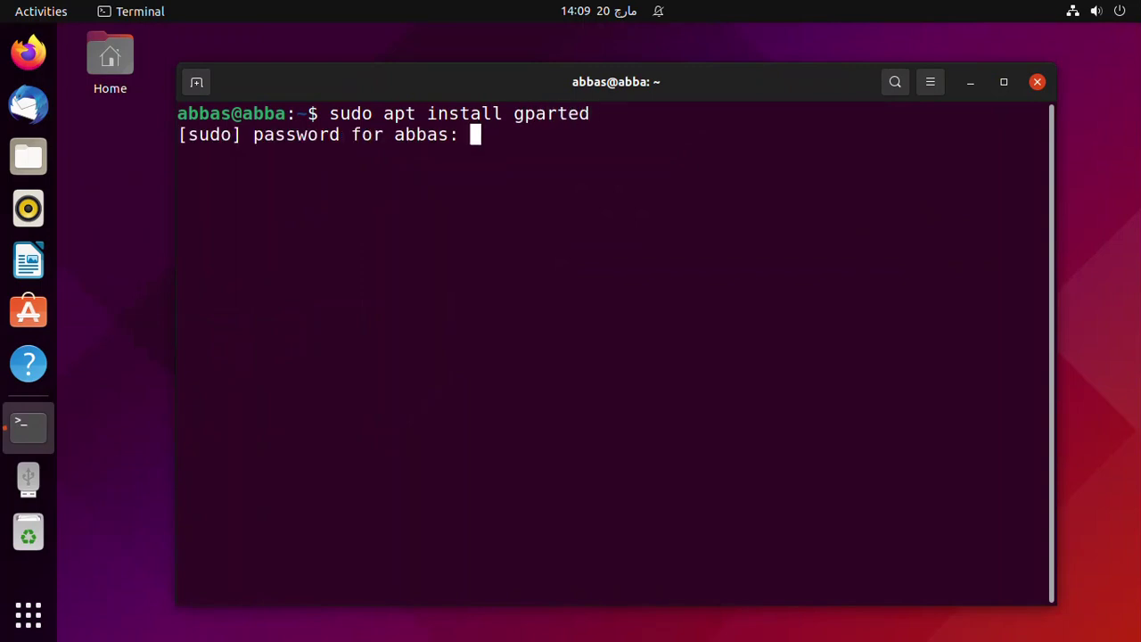
key(Return)
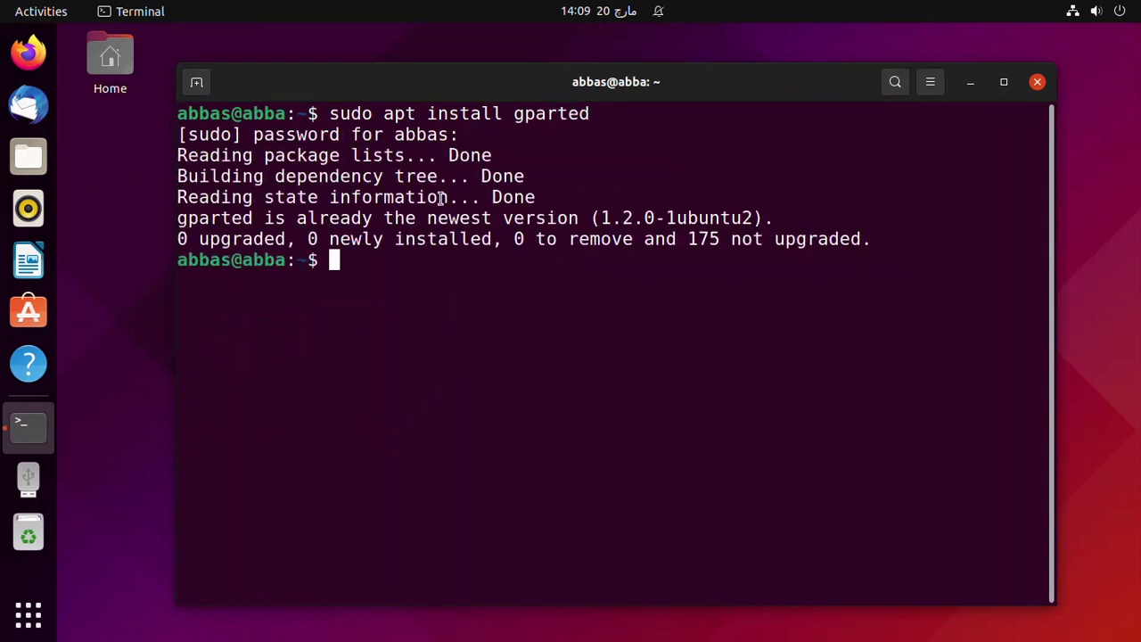
drag(244, 217, 593, 218)
click(521, 281)
text(sudo gparted)
key(Return)
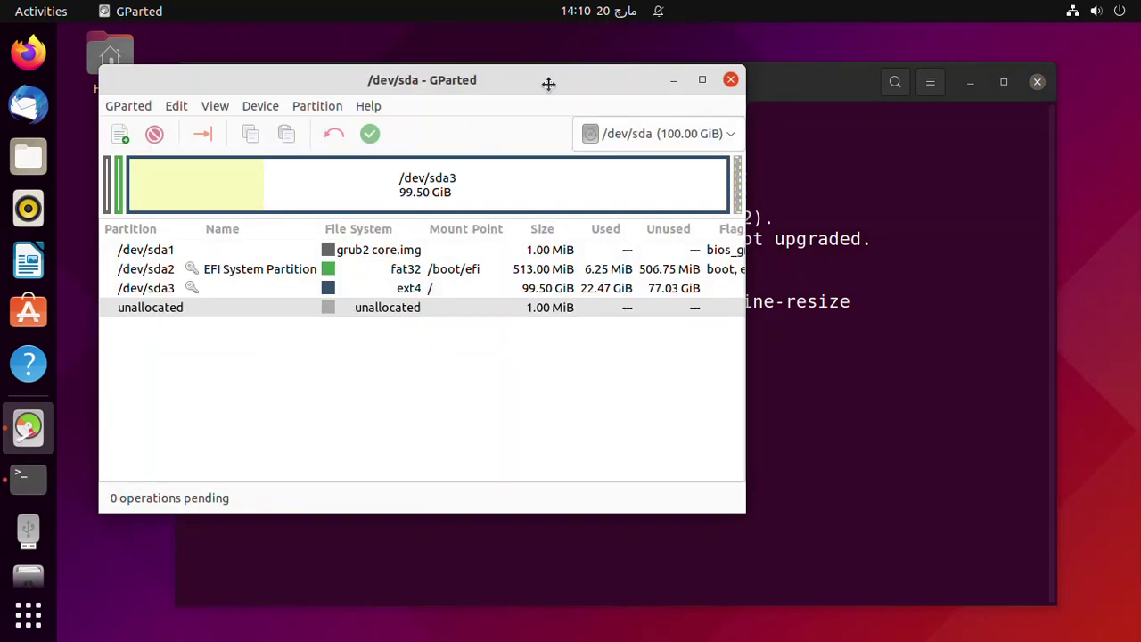
- Bring GParted back via the app search, minimize Terminal, and open the device list
drag(550, 84, 687, 114)
click(28, 613)
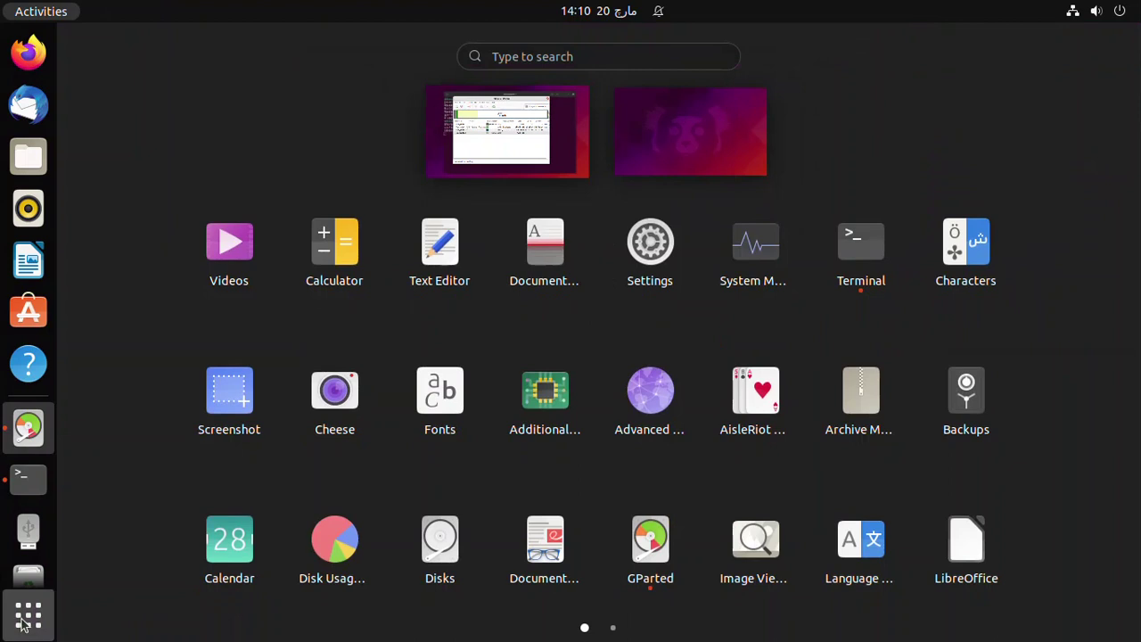
click(571, 61)
text(goal)
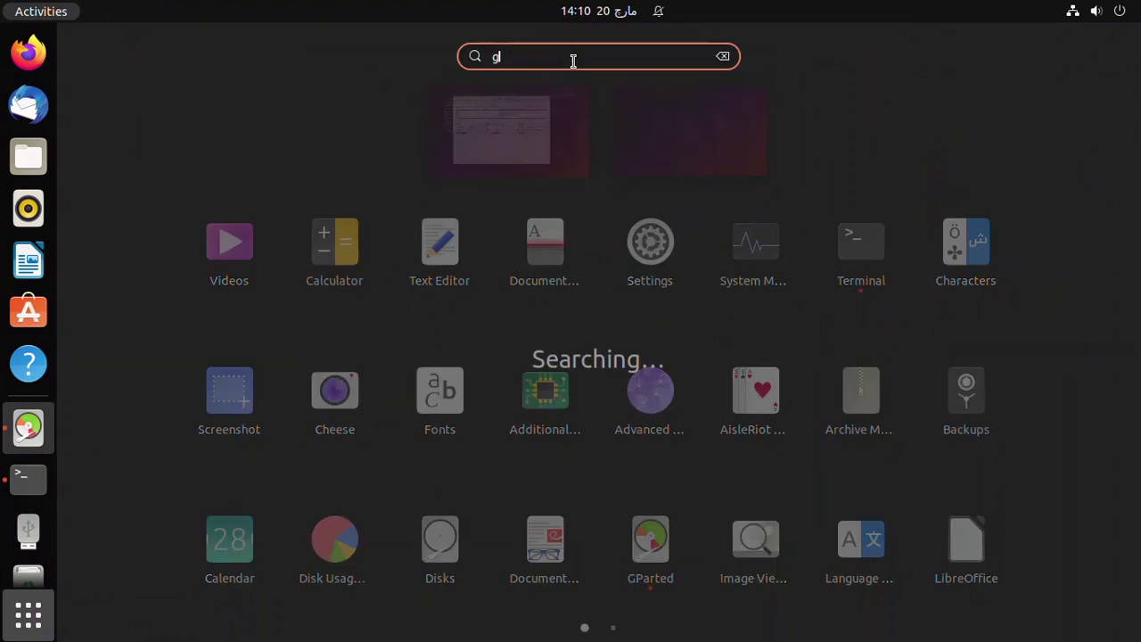
key(BackSpace)
key(BackSpace)
key(BackSpace)
text(pal)
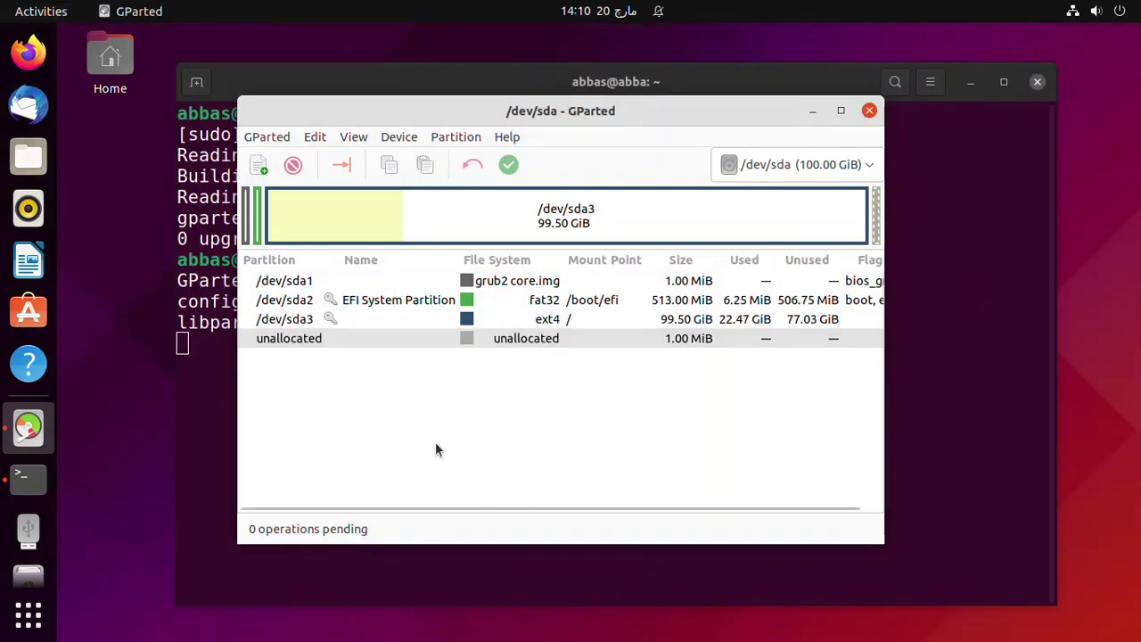
drag(574, 105, 664, 96)
click(969, 82)
click(912, 151)
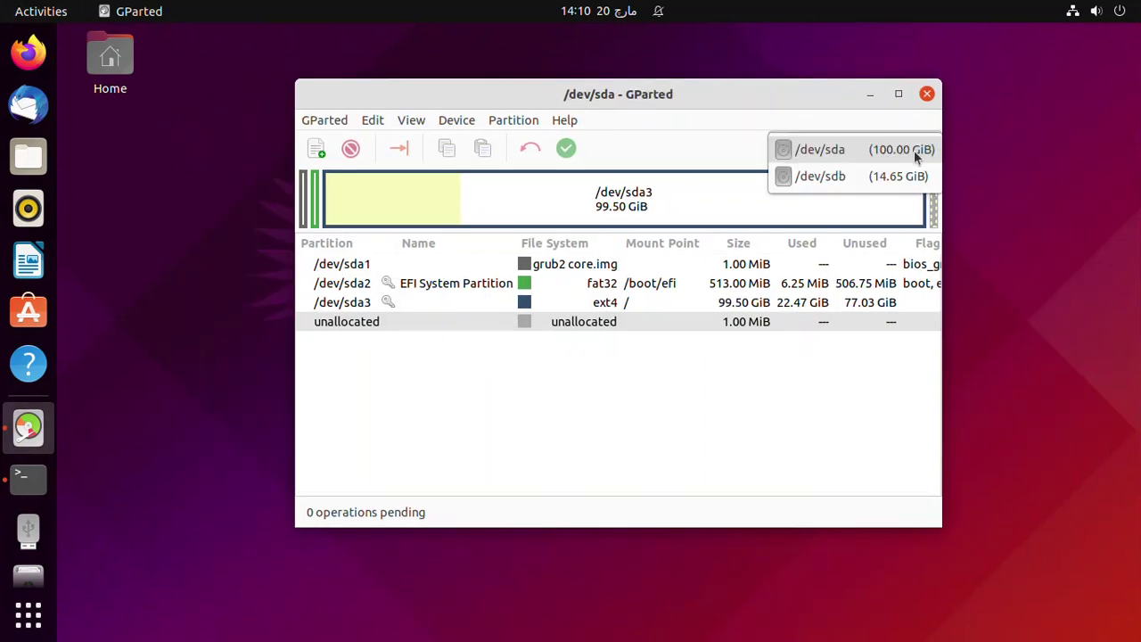
- Switch to the 14.65 GiB /dev/sdb and unmount its NTFS partition /dev/sdb1
click(856, 183)
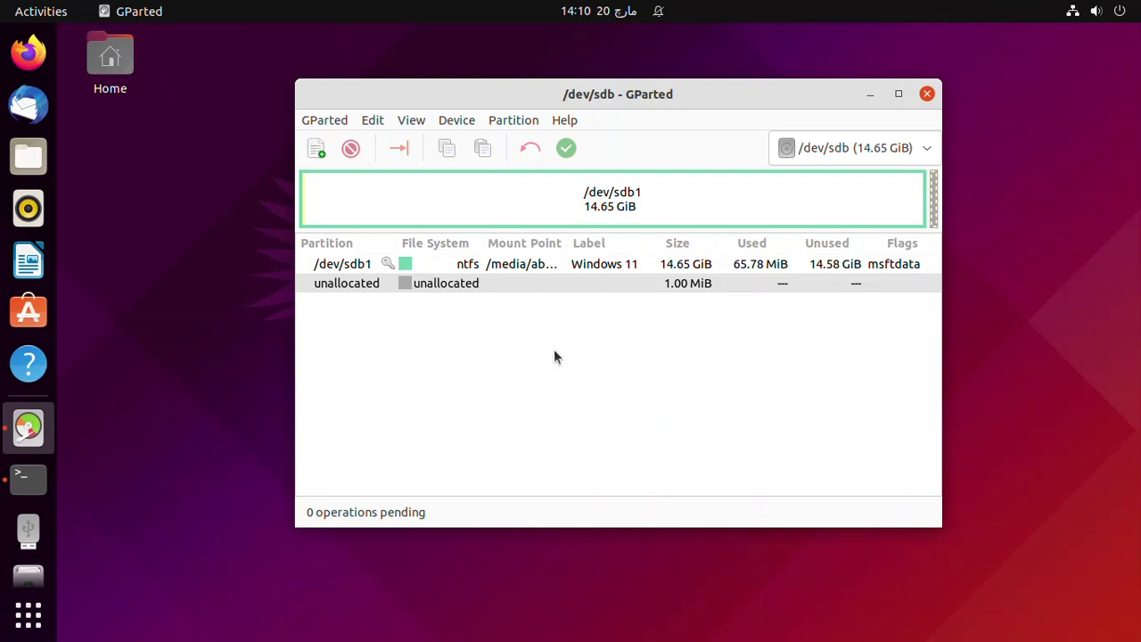
click(511, 268)
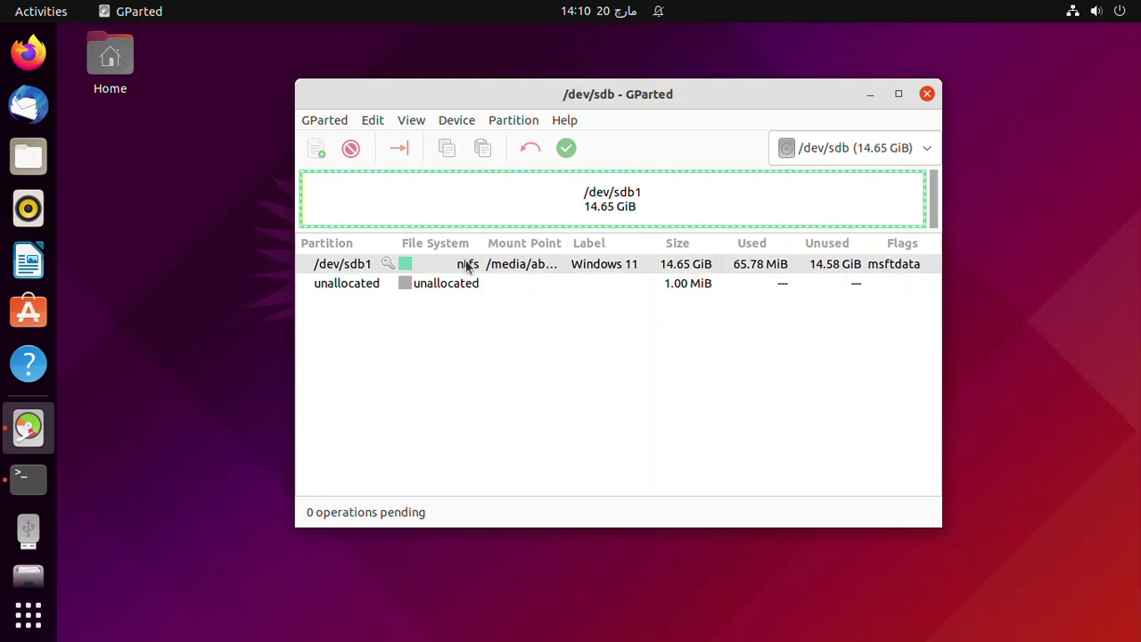
right_click(467, 267)
click(514, 420)
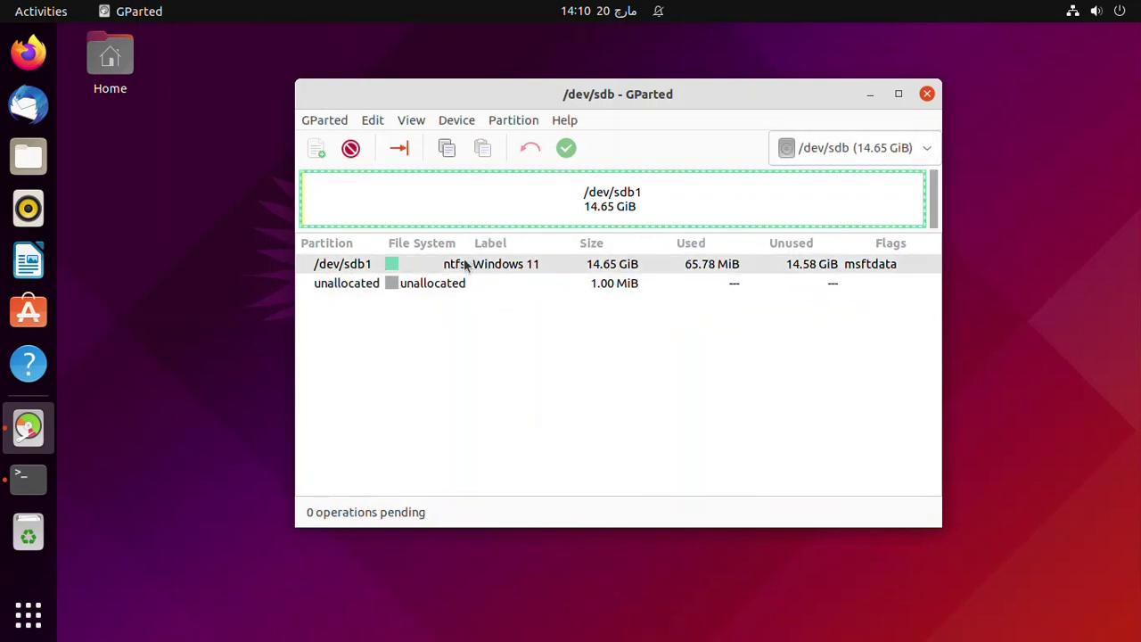
- Delete /dev/sdb1 and apply the operation, leaving /dev/sdb unallocated
click(350, 149)
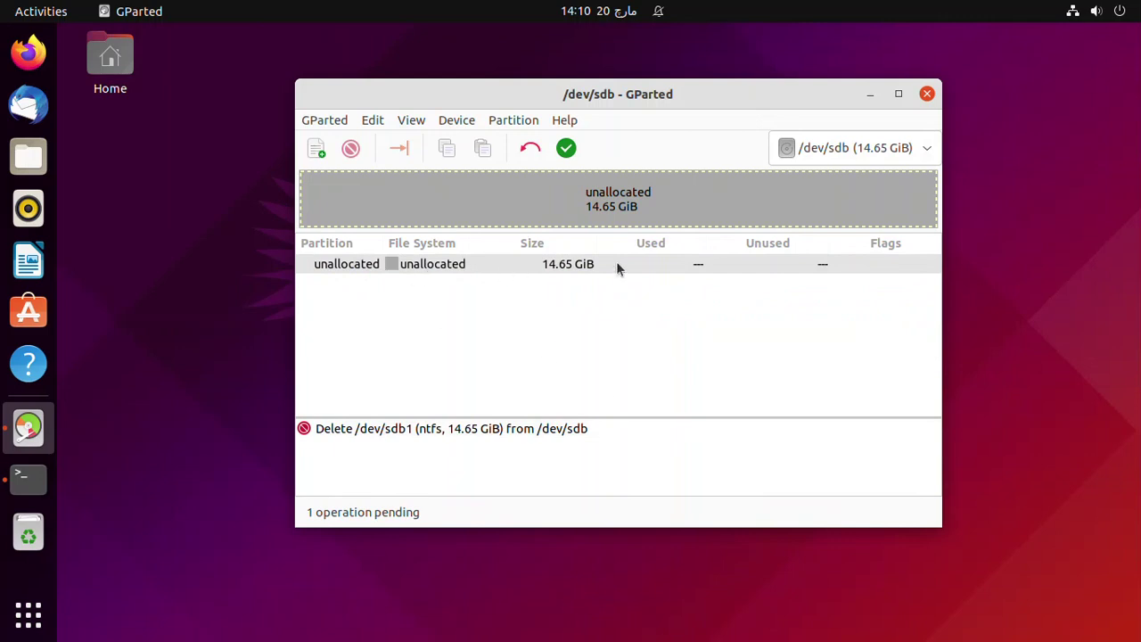
click(566, 148)
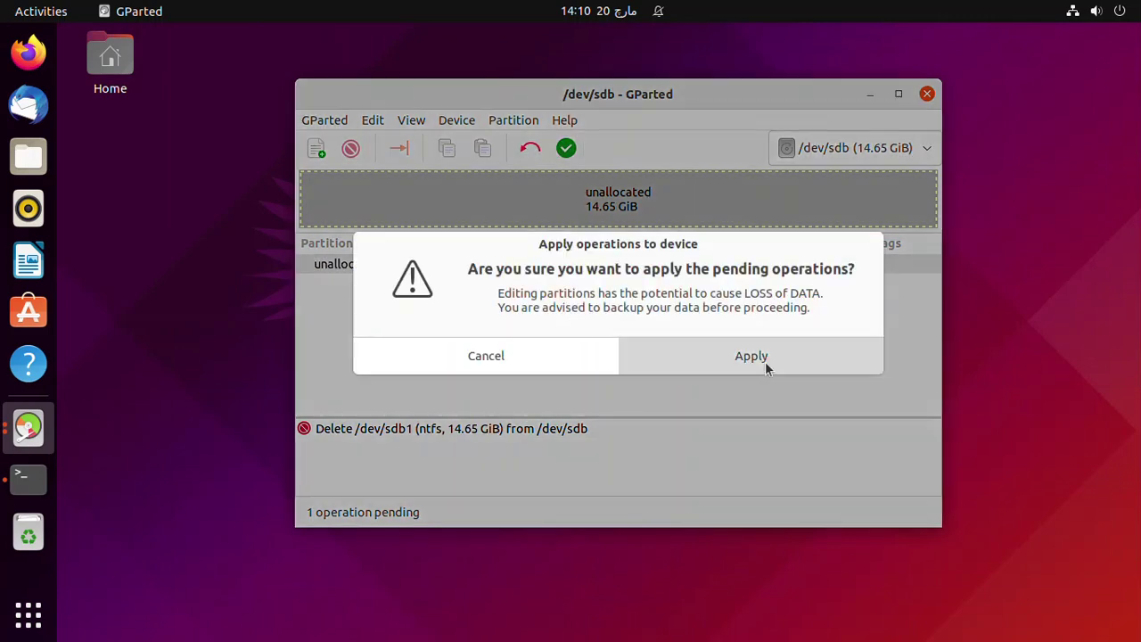
click(765, 361)
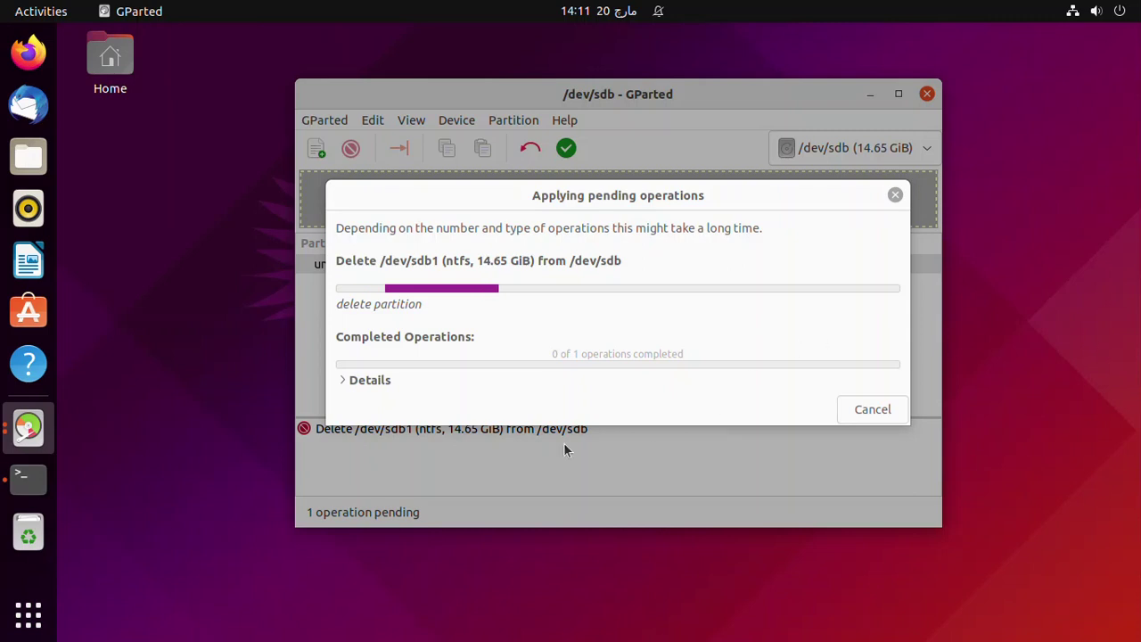
click(849, 415)
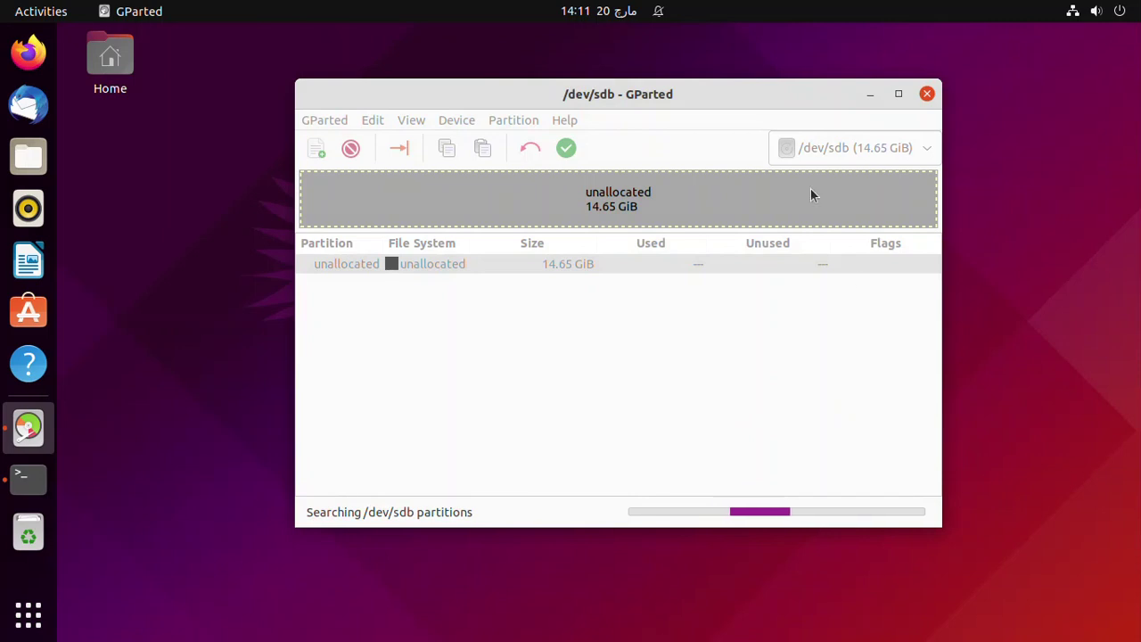
drag(772, 95, 691, 98)
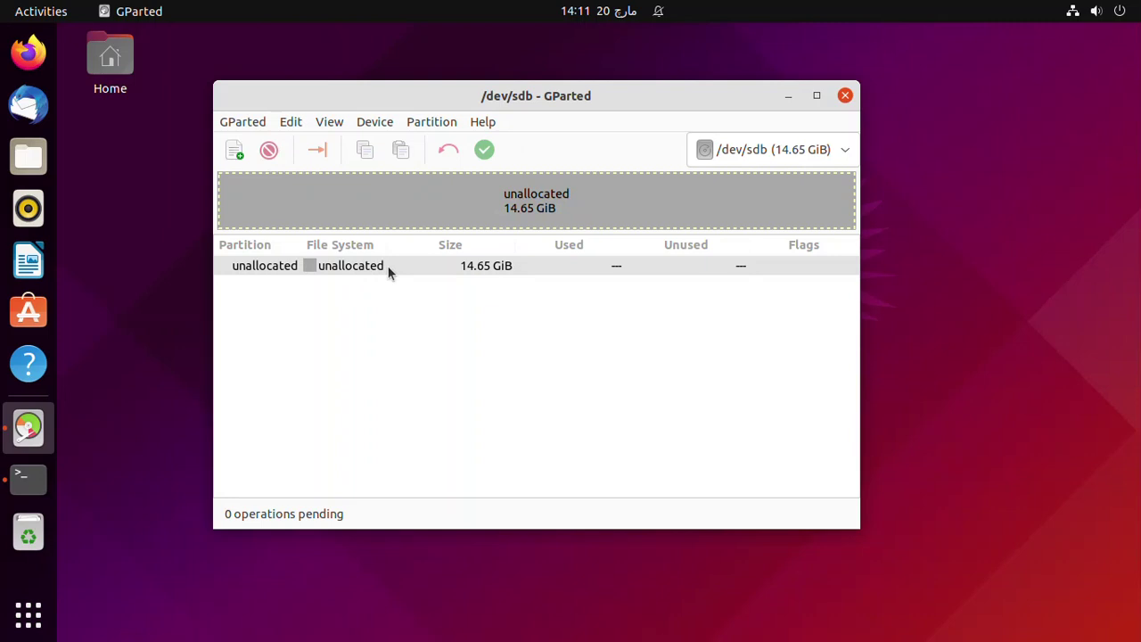
- Write a new gpt partition table to /dev/sdb from the Device menu
click(380, 122)
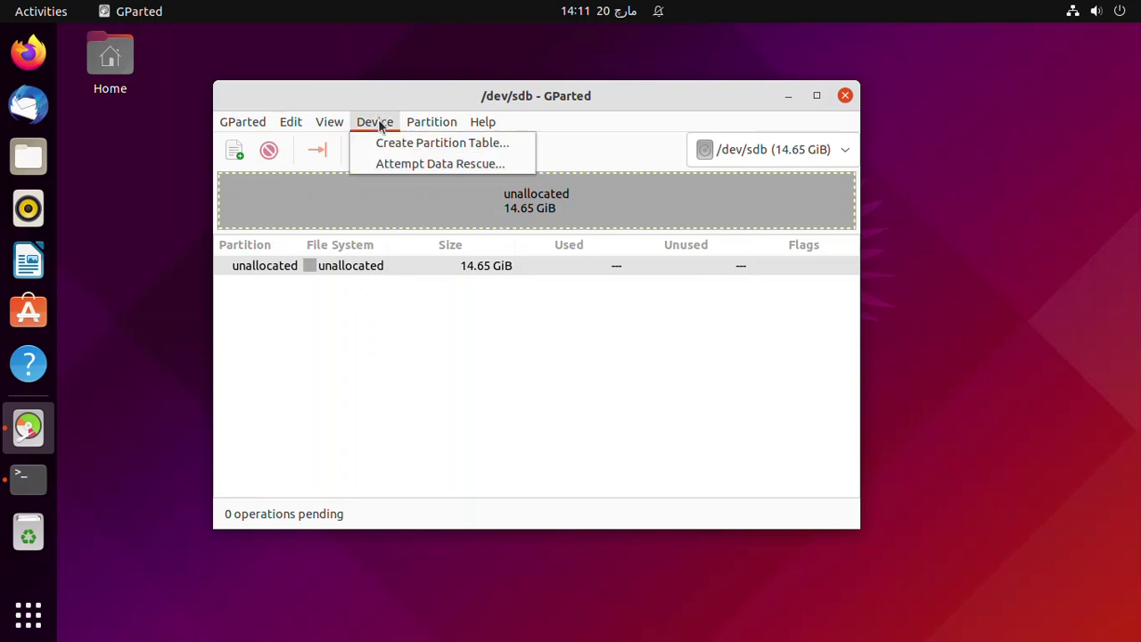
click(409, 155)
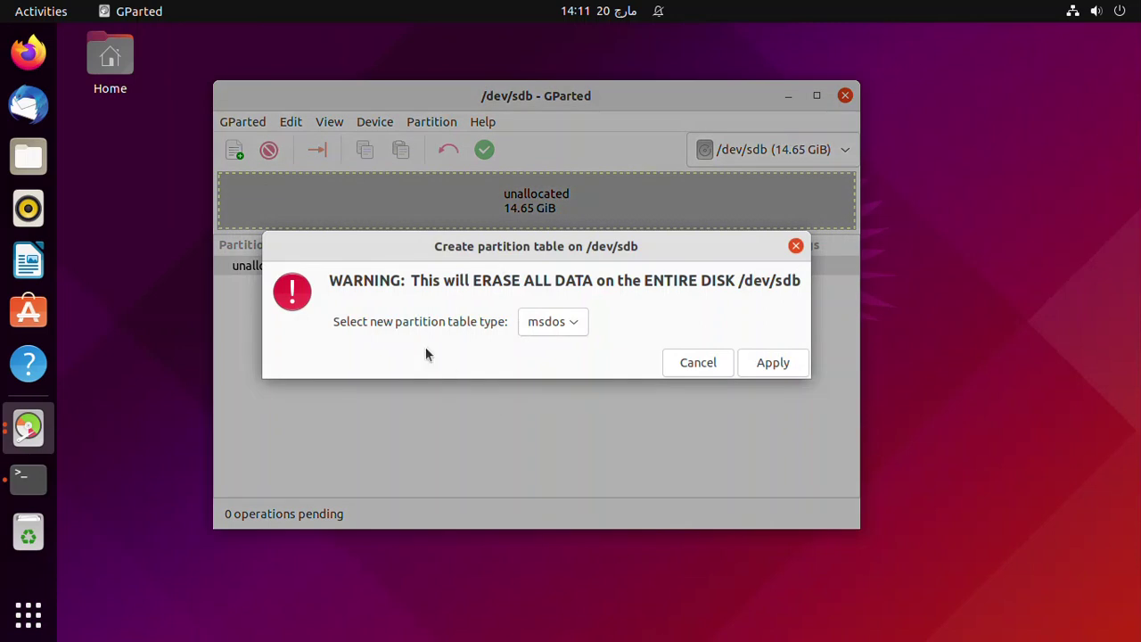
click(573, 321)
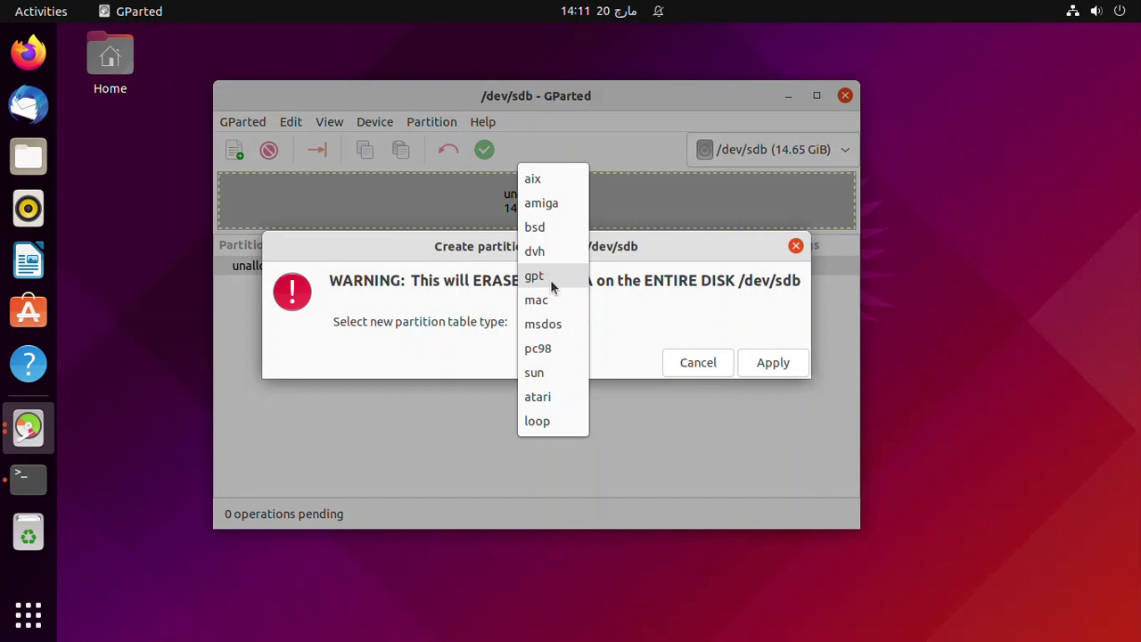
click(550, 278)
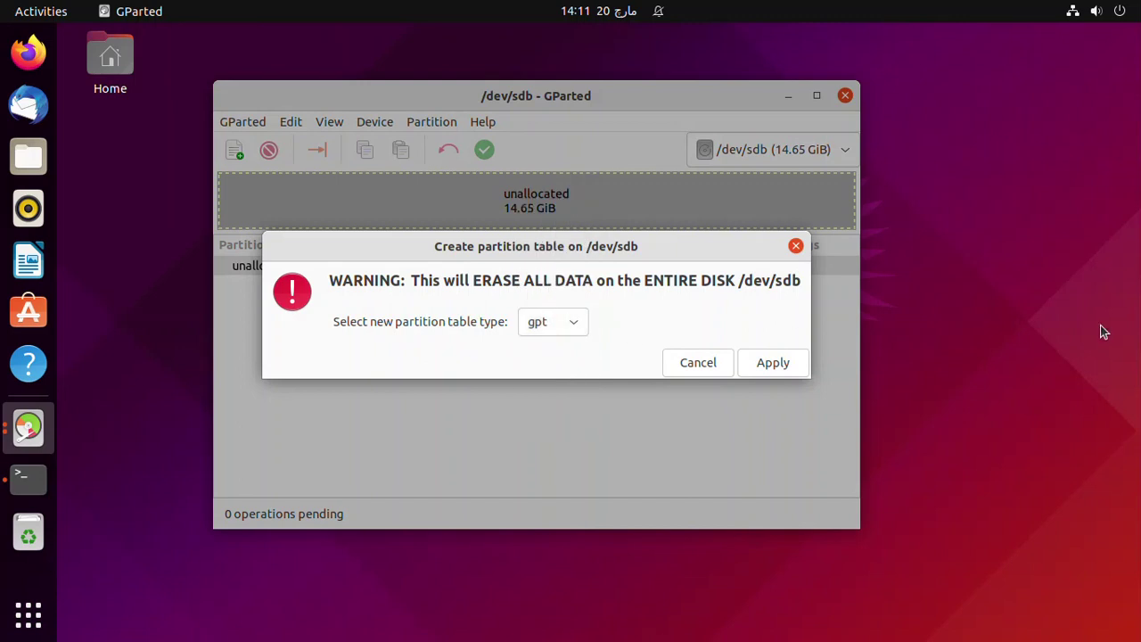
click(779, 371)
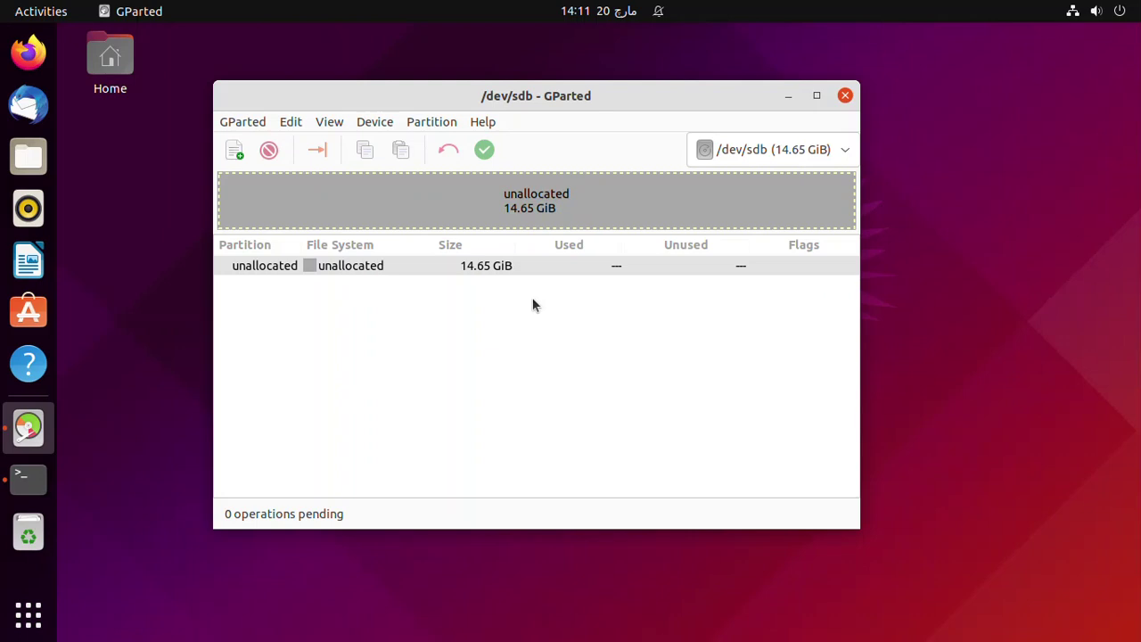
- Add a 14.65 GiB ntfs partition labelled 'Windows 111' in the unallocated space
right_click(509, 268)
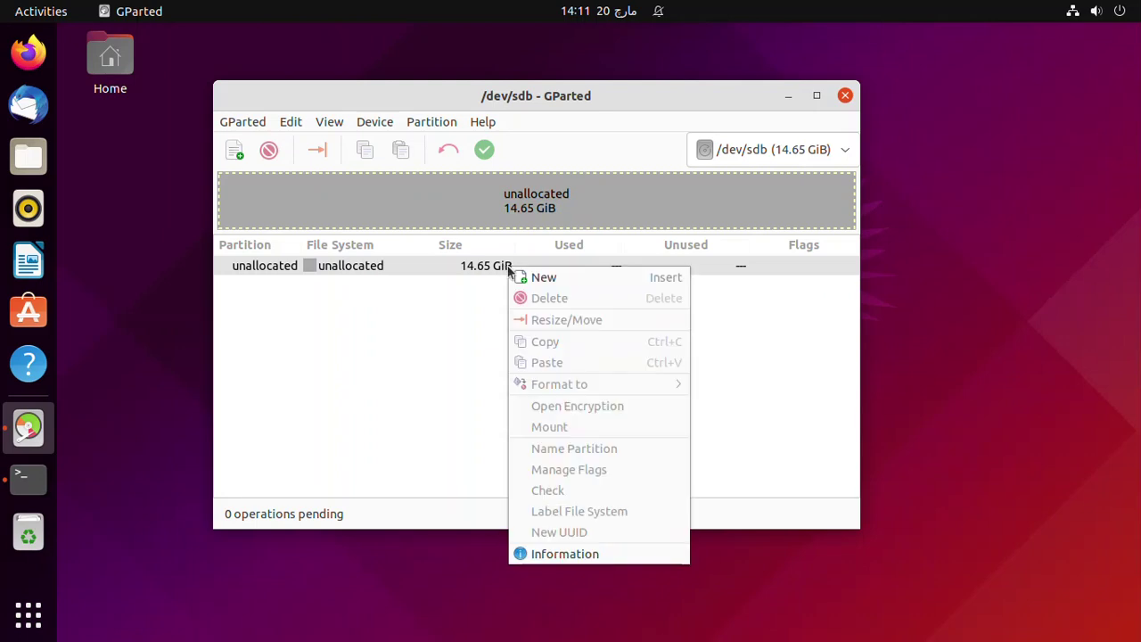
click(565, 277)
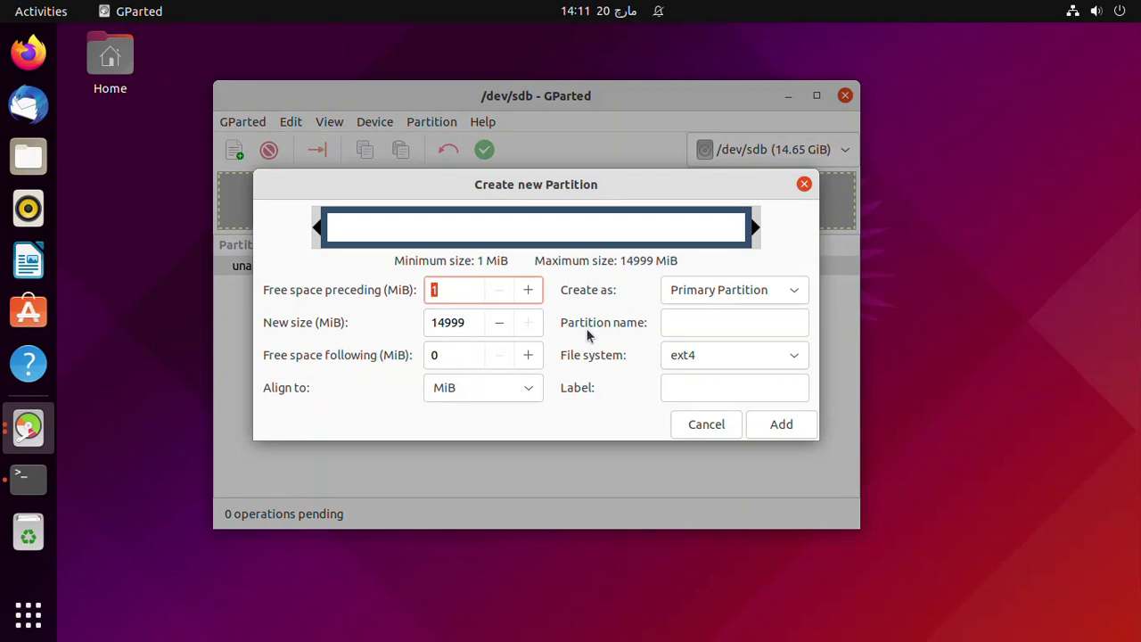
click(722, 357)
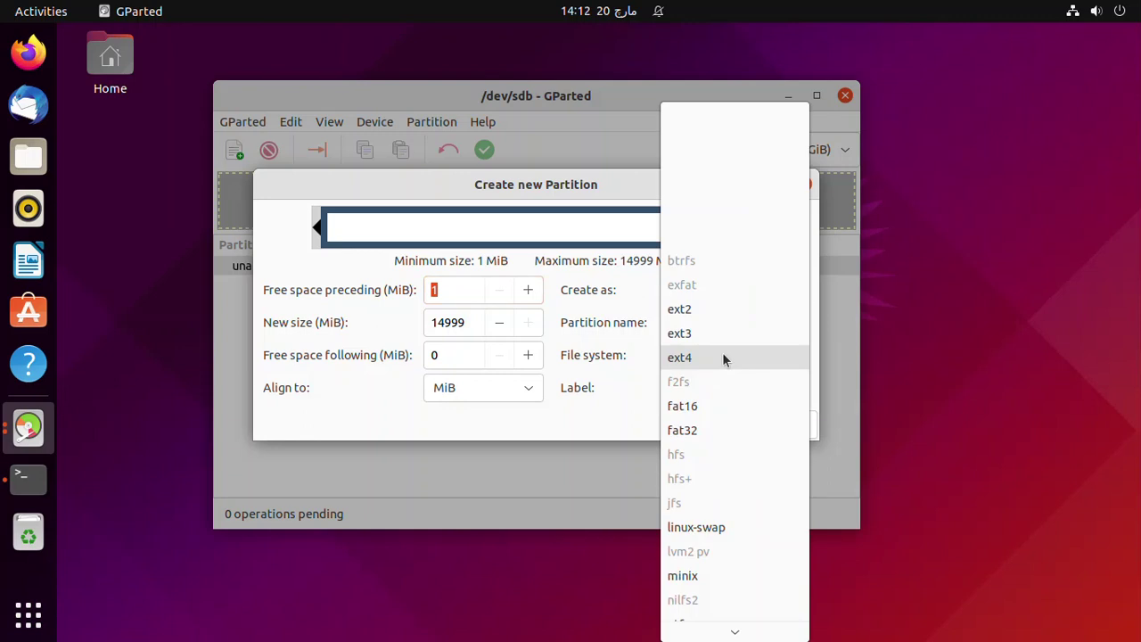
mouse_move(736, 630)
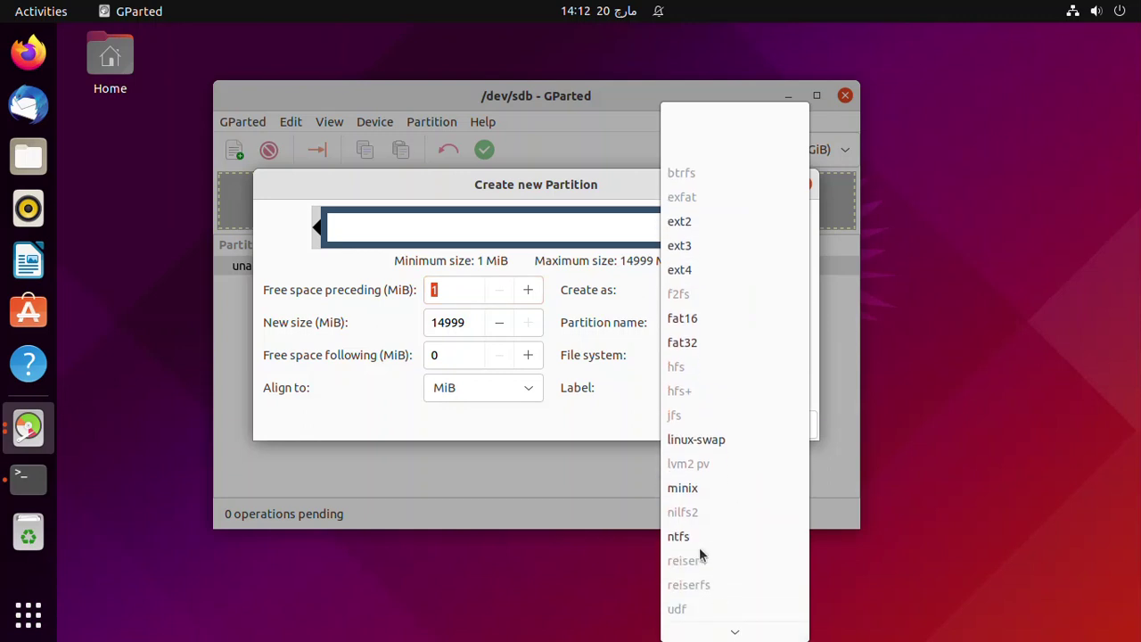
click(696, 536)
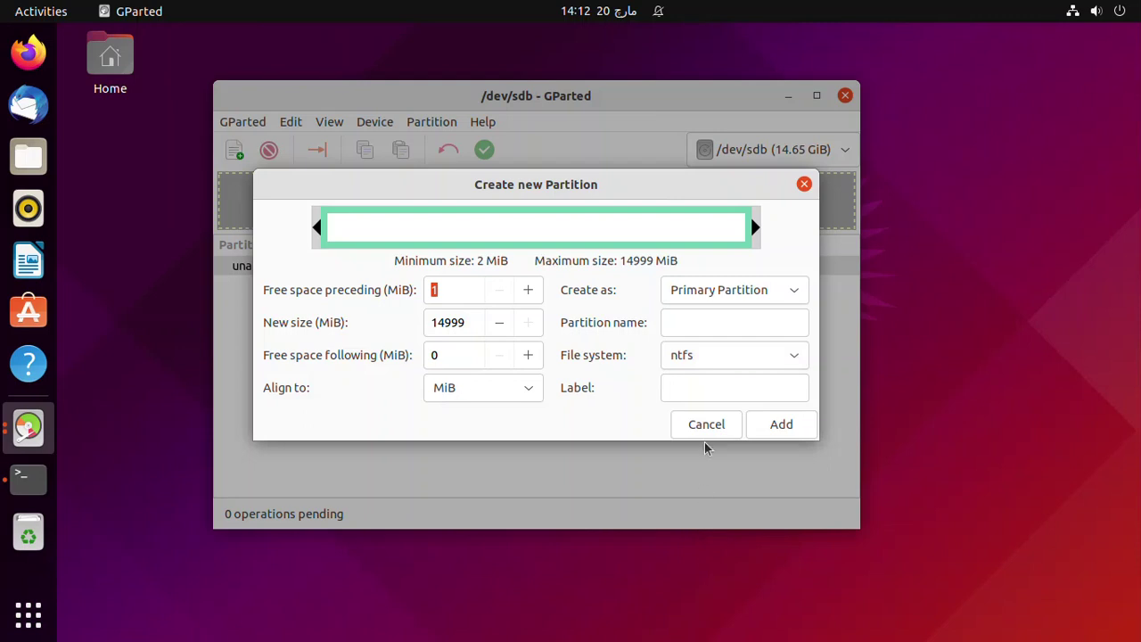
click(697, 381)
text(Wind)
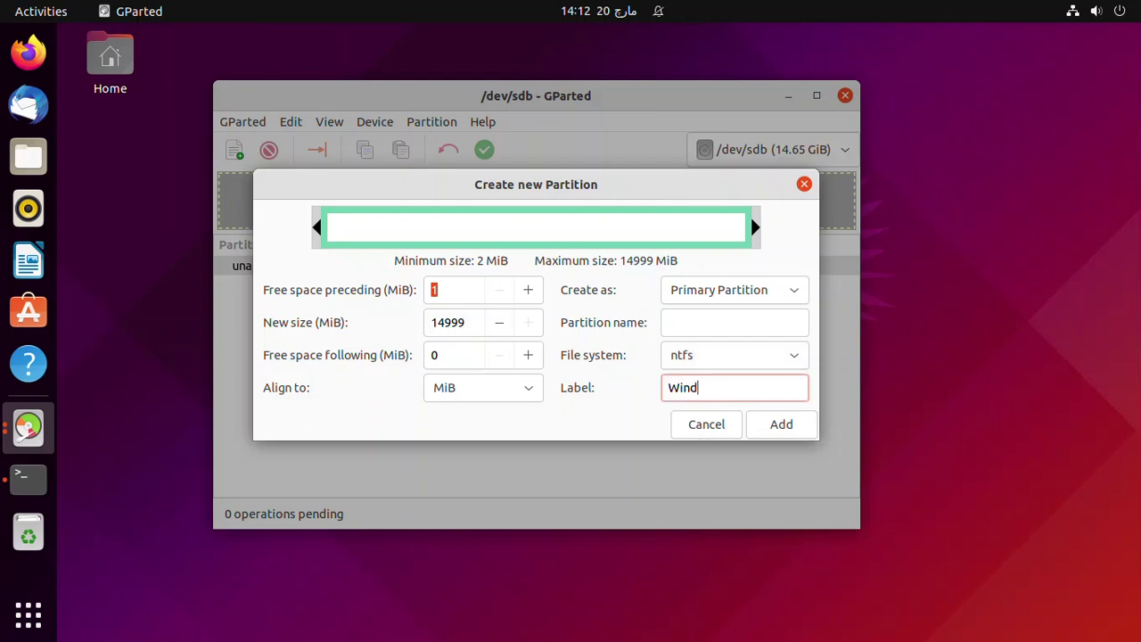
text(ows 111)
click(793, 425)
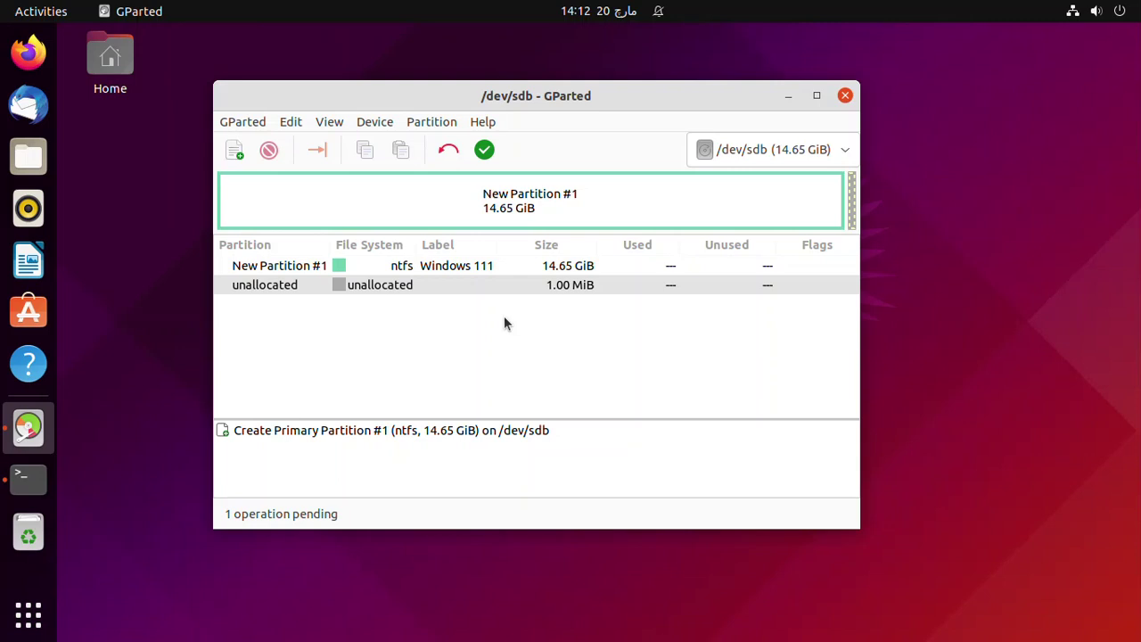
- Apply the pending ntfs partition creation, review its detailed steps, and close the report
click(484, 149)
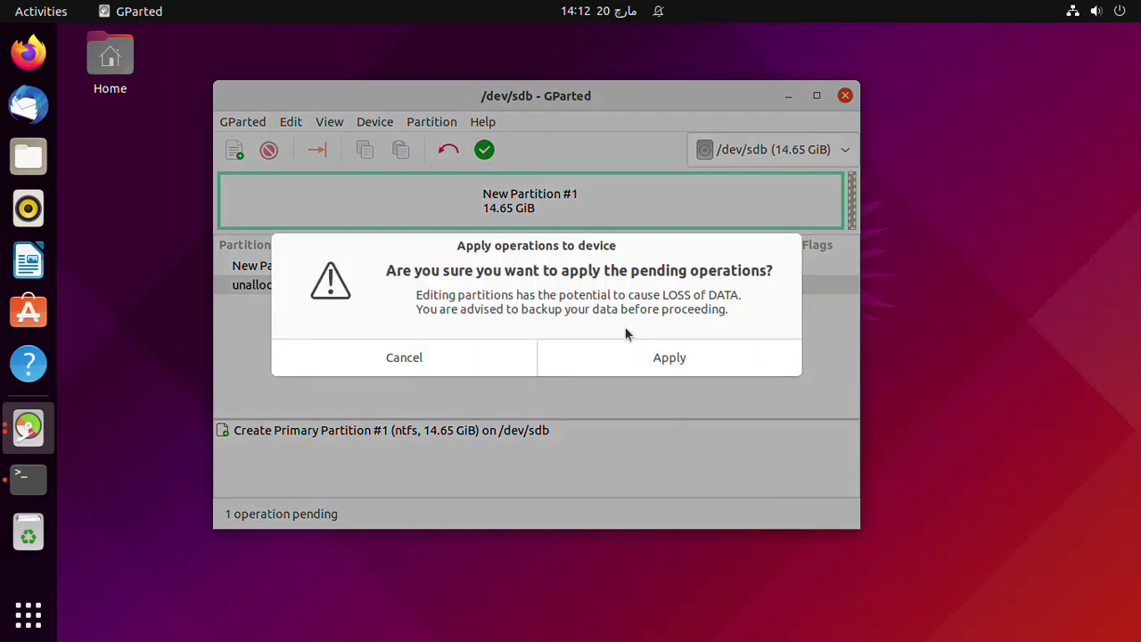
click(690, 364)
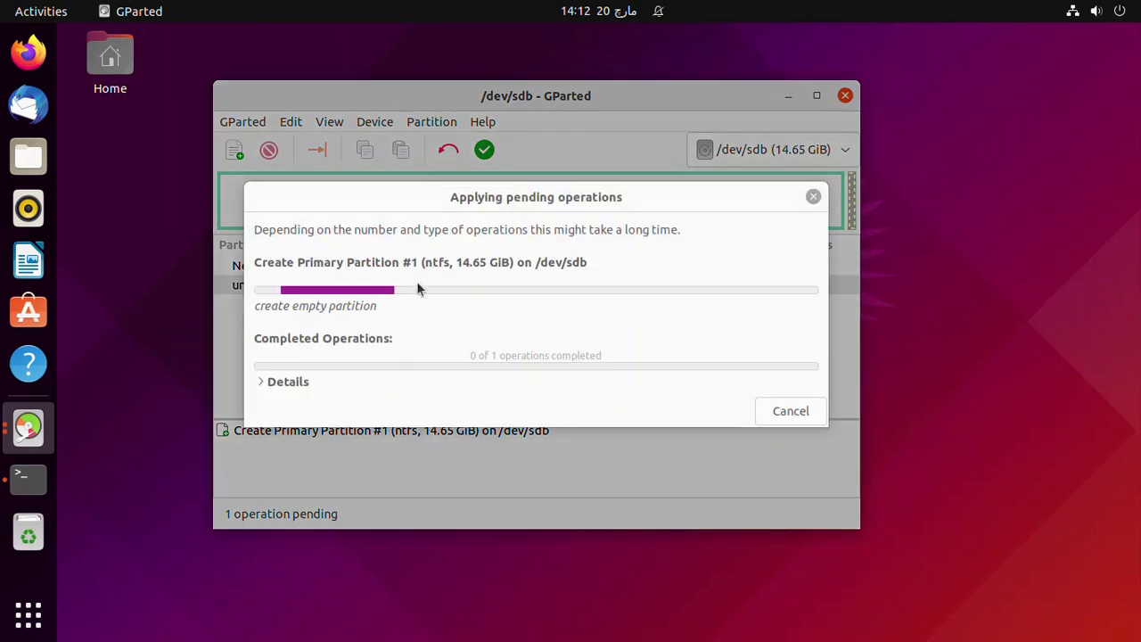
click(268, 385)
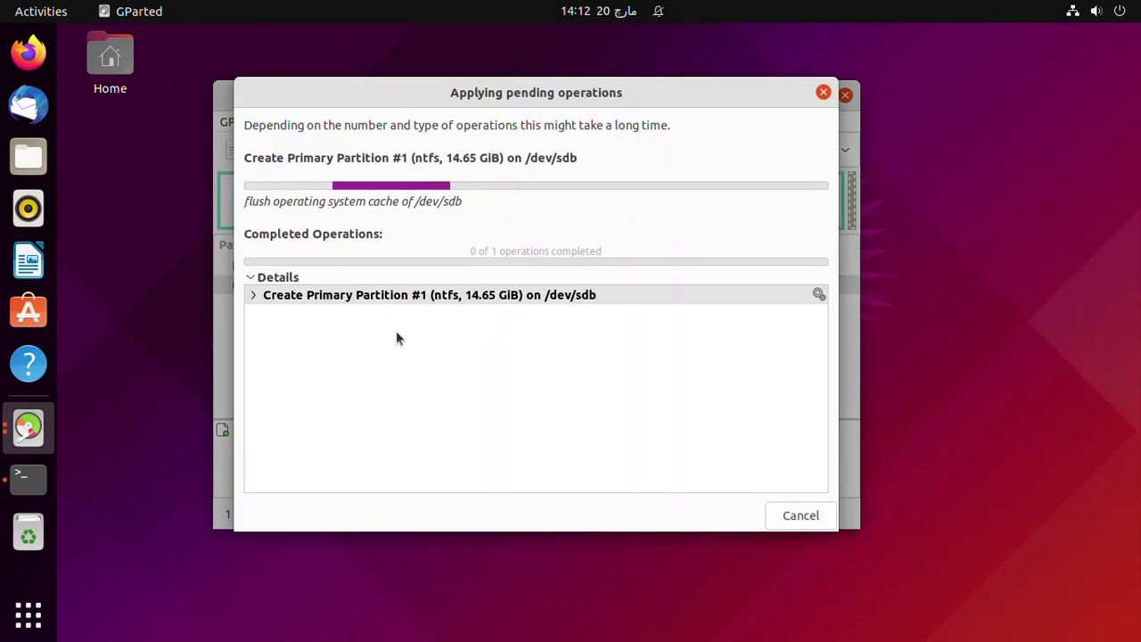
click(254, 295)
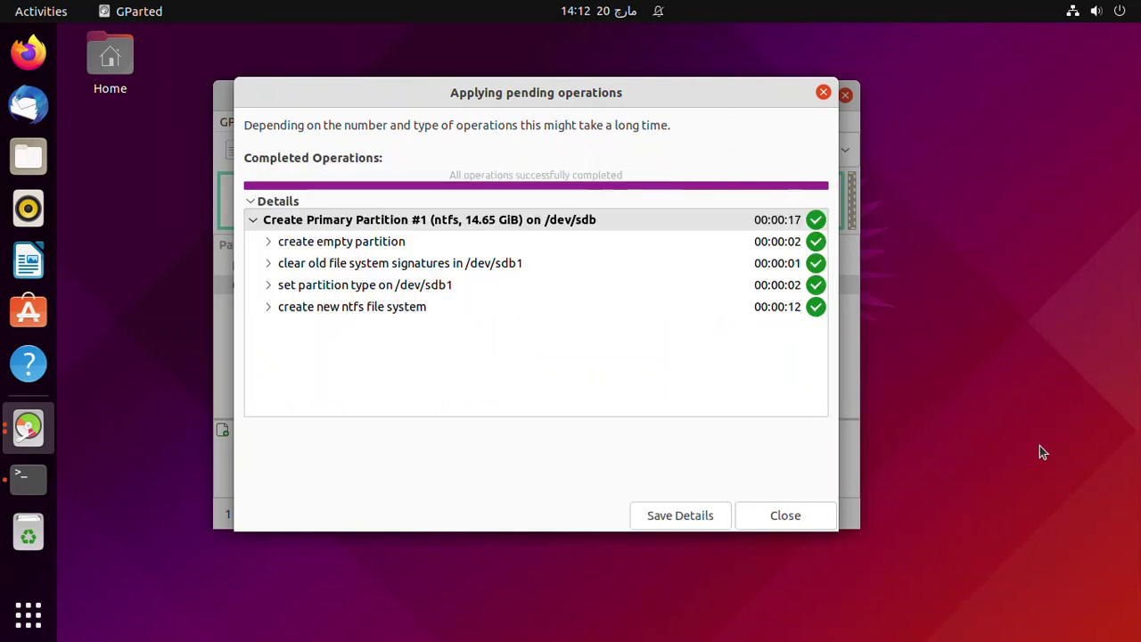
click(786, 517)
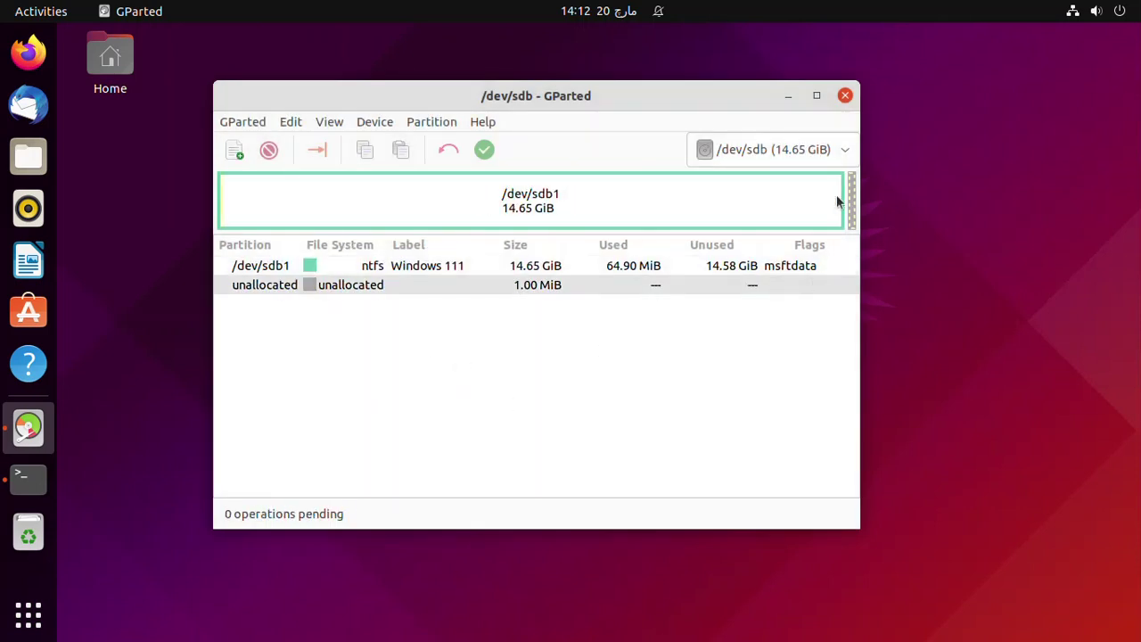
- Close GParted and open the Downloads folder in Files
click(845, 97)
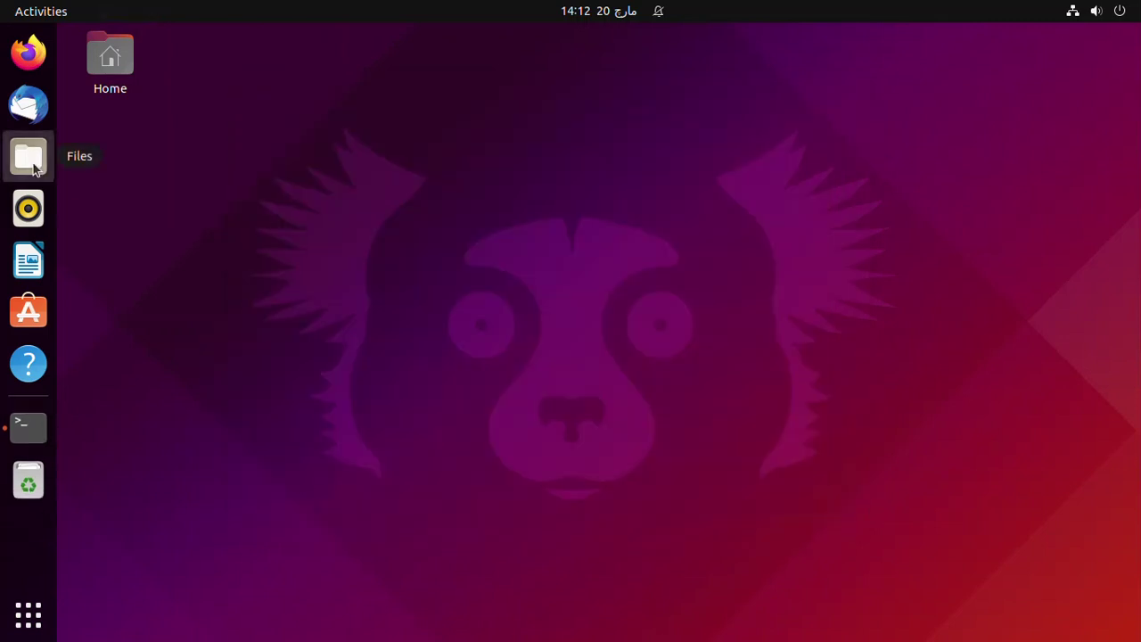
click(27, 157)
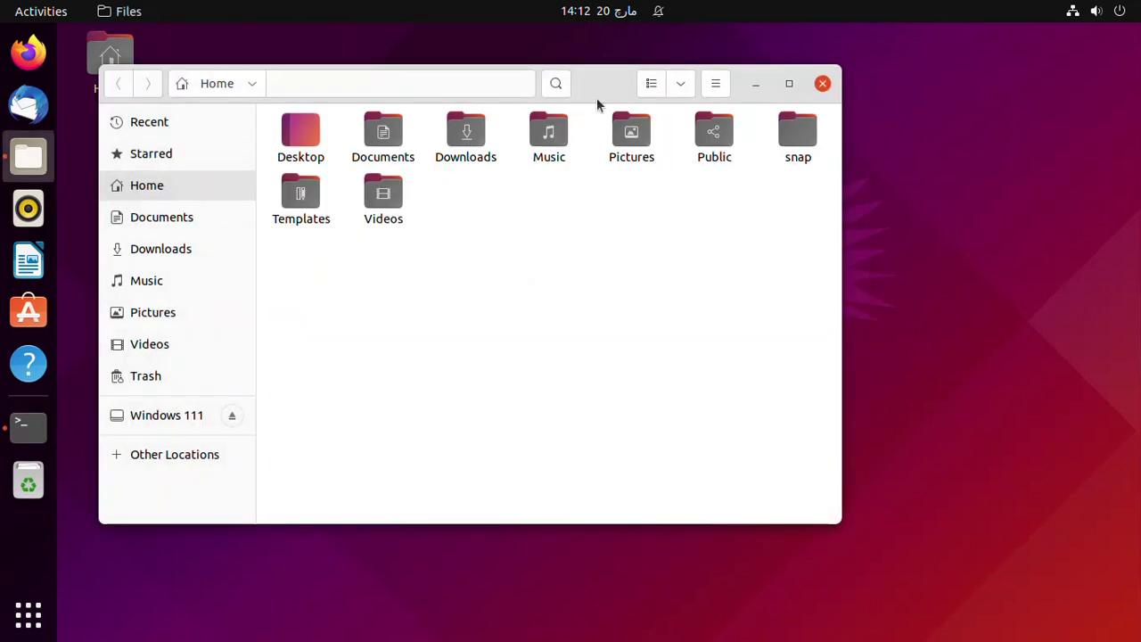
drag(597, 95, 675, 100)
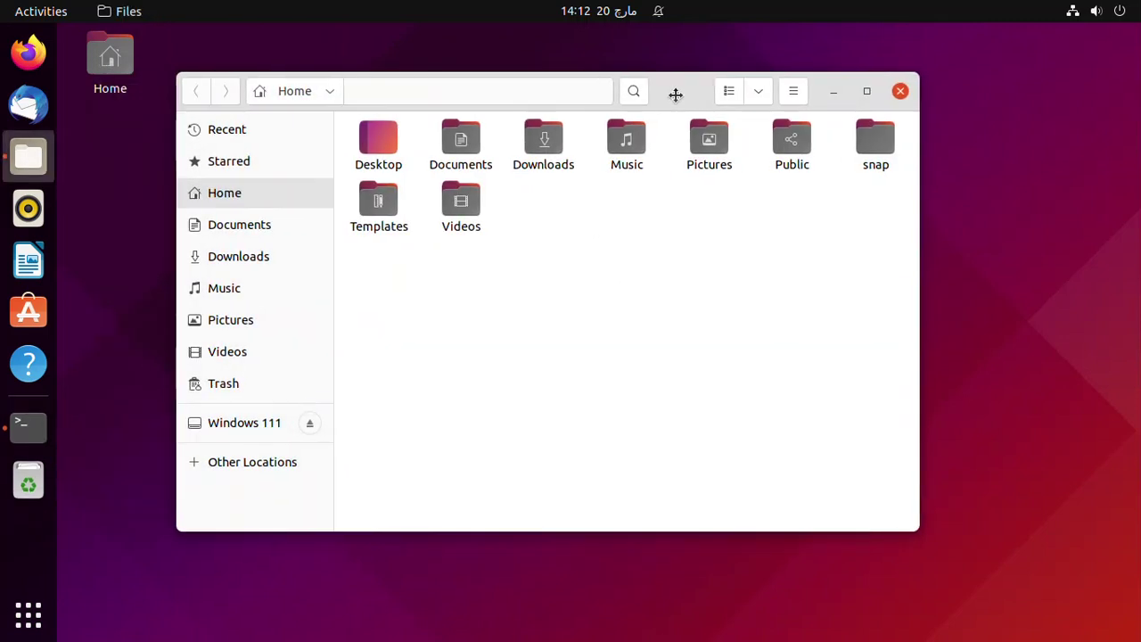
double_click(545, 138)
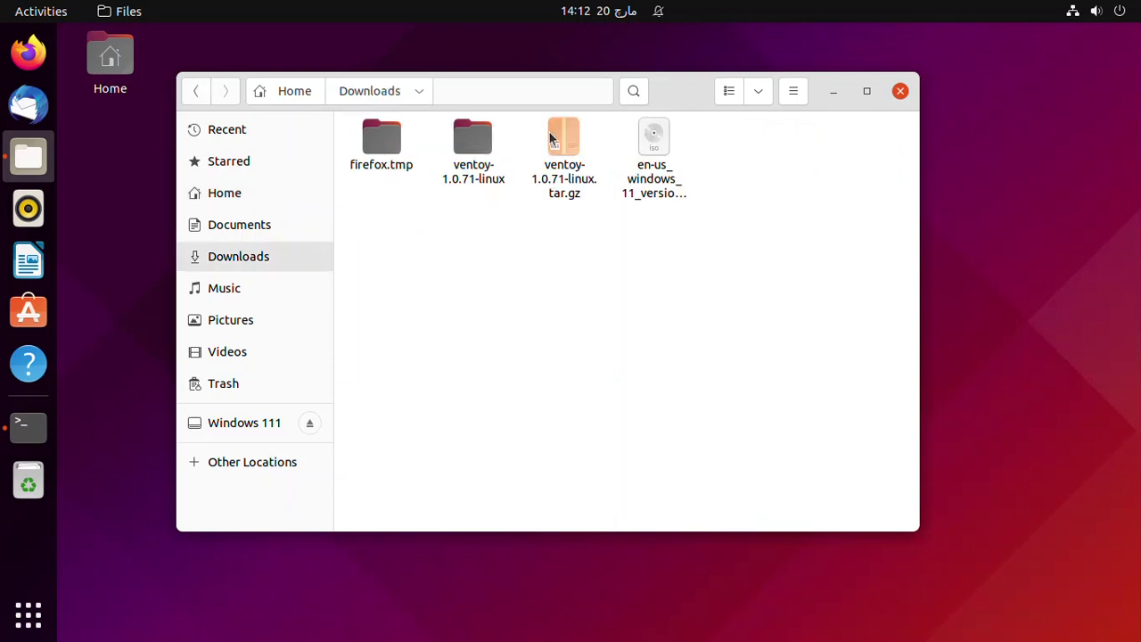
- Mount the Windows 11 ISO with Disk Image Mounter and open the CPBA_X64FRE_EN-US_DV9 disc
right_click(662, 156)
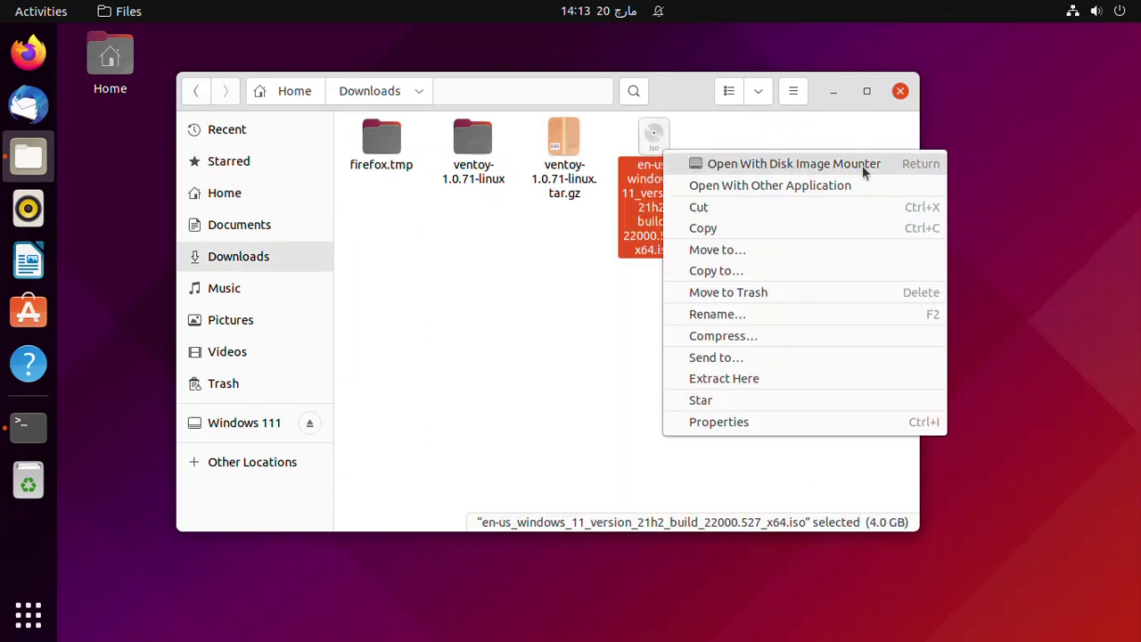
click(862, 165)
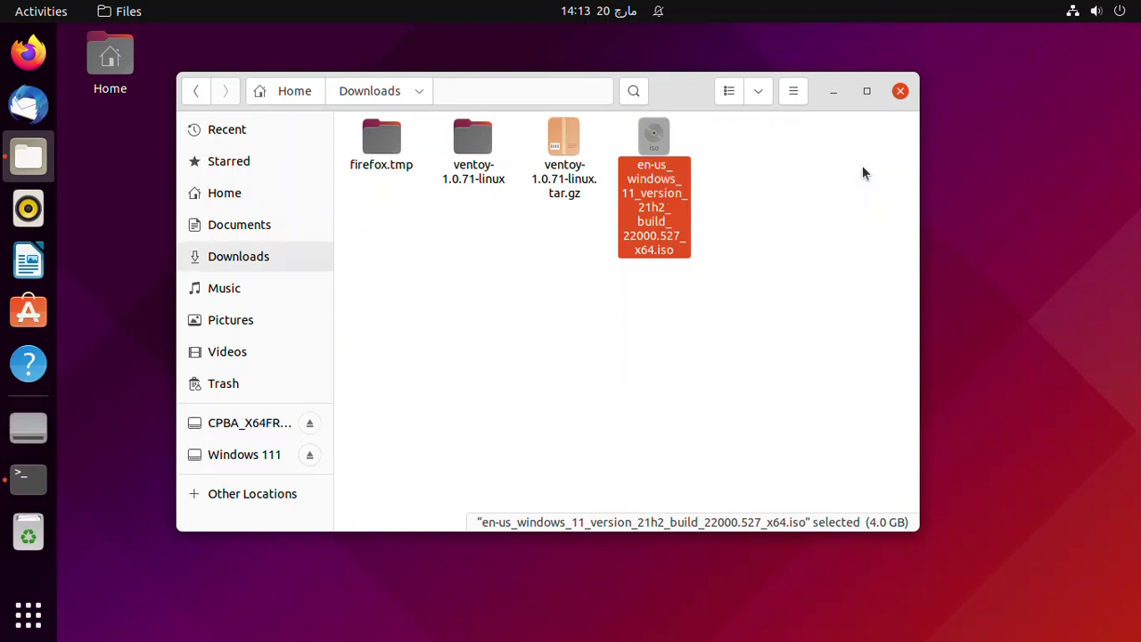
click(286, 425)
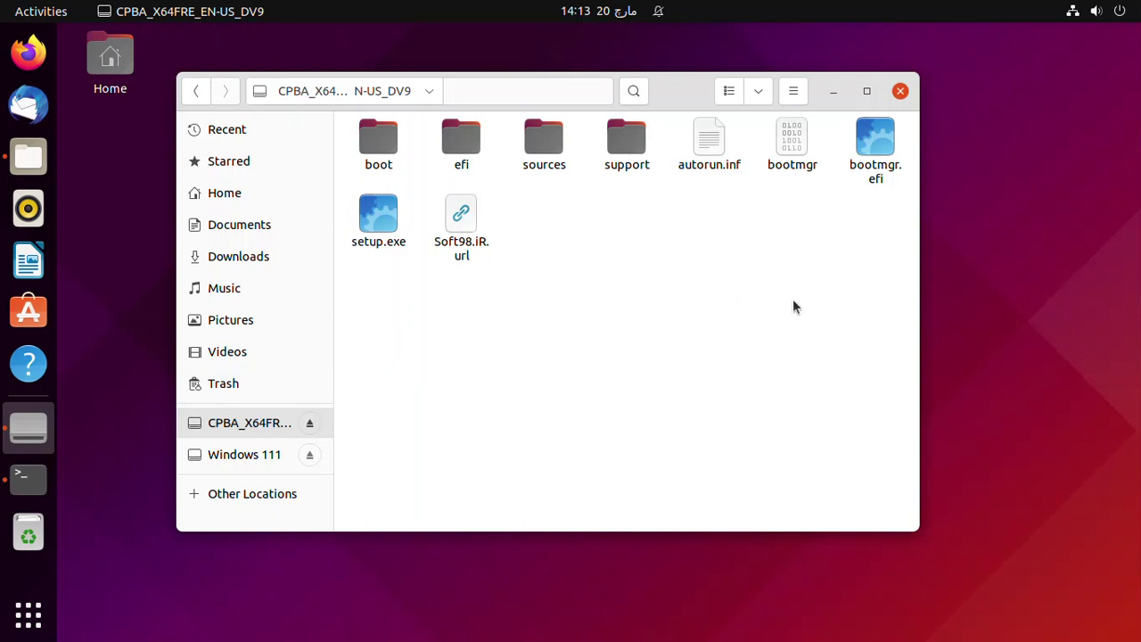
- Copy all nine ISO items, including boot, efi and sources, onto the Windows 111 drive and watch progress
drag(882, 307, 384, 139)
right_click(384, 141)
click(479, 257)
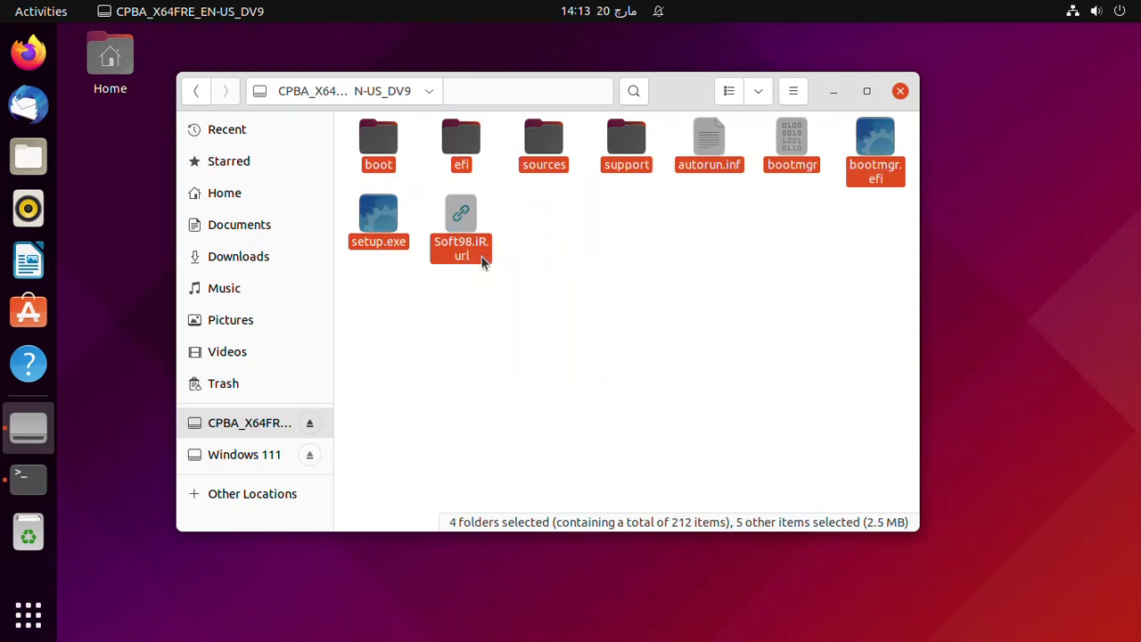
click(242, 457)
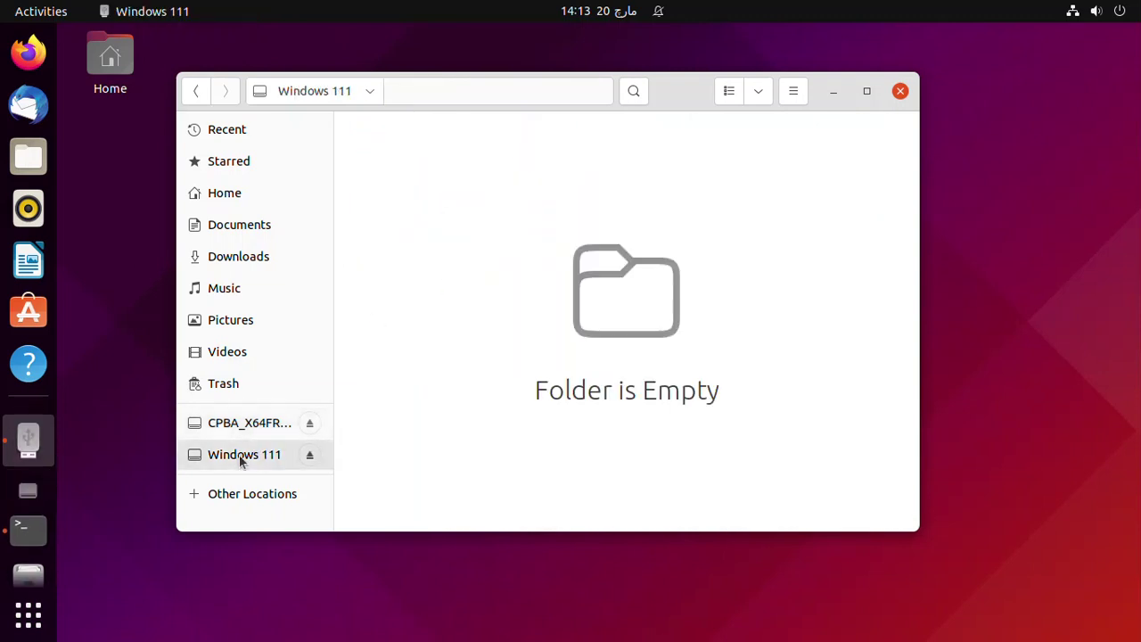
right_click(537, 162)
click(565, 217)
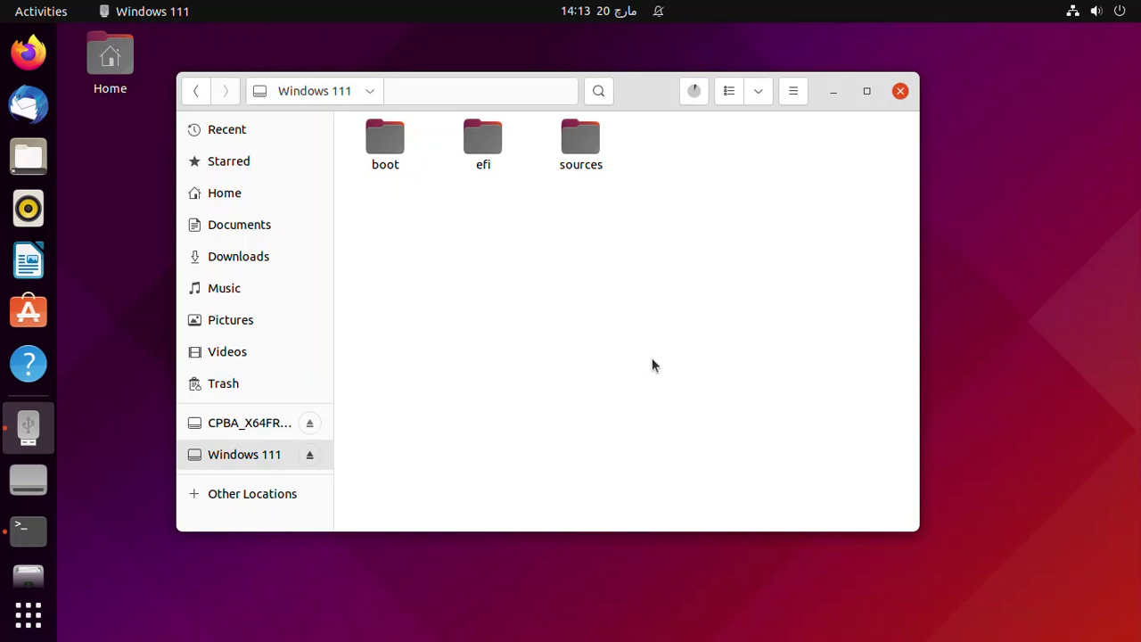
click(692, 91)
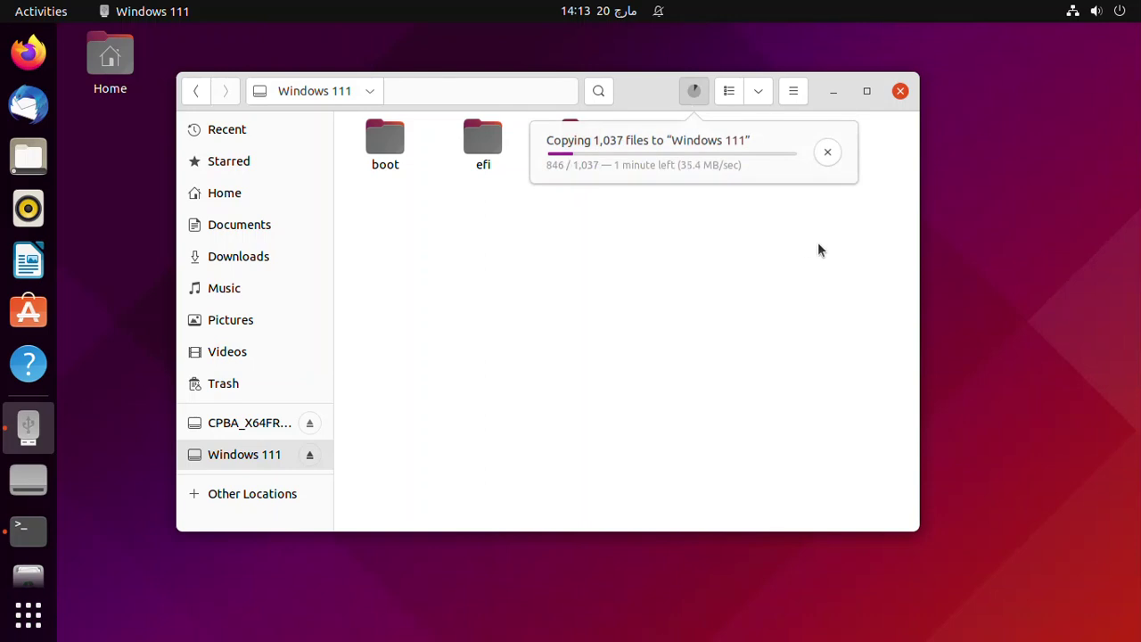